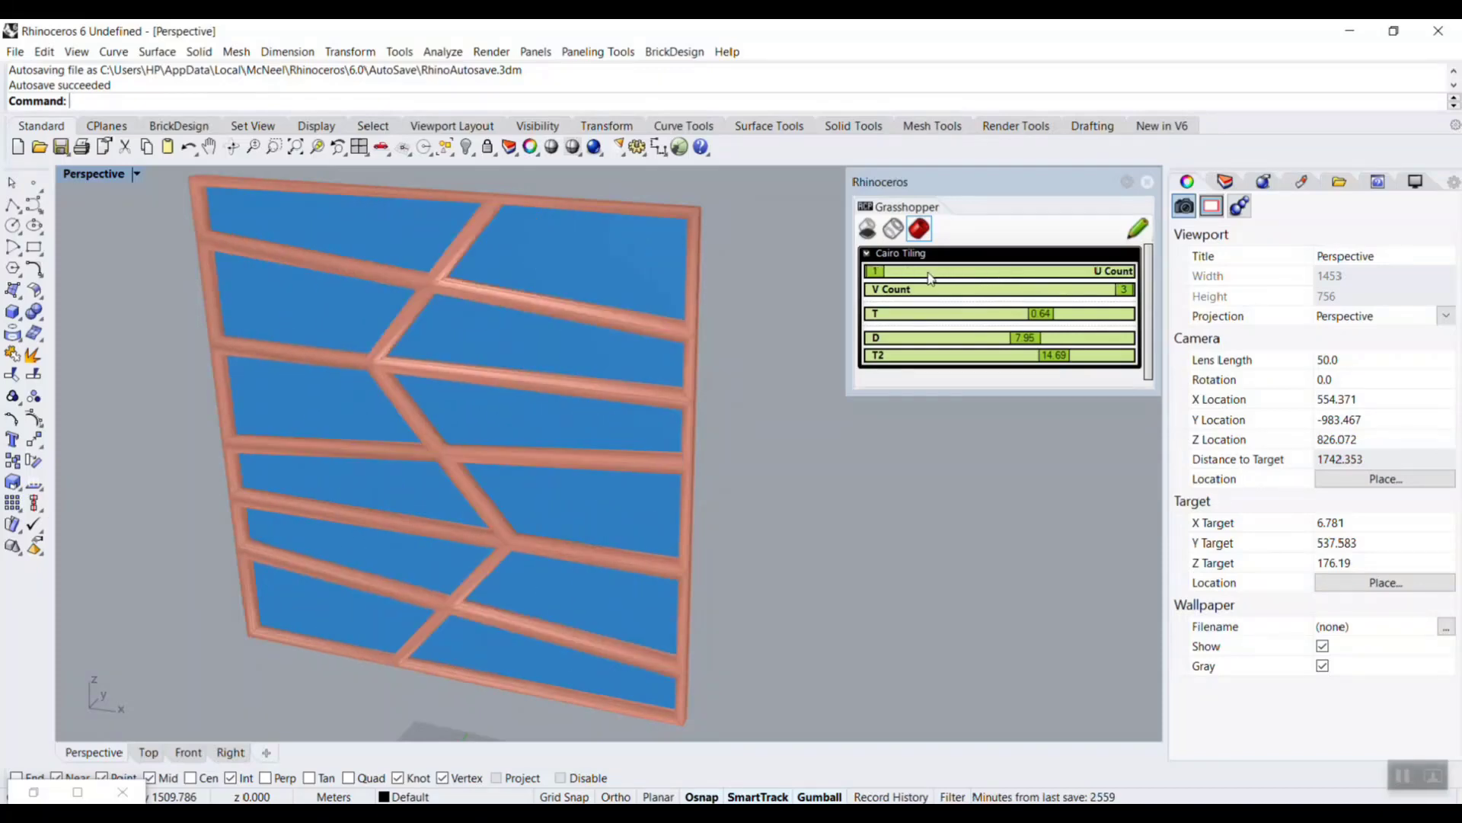
# Step: Adjust the finished Cairo tessellation definition, setting U Count to 2 and T to 0.68
pyautogui.moveTo(1100, 296); pyautogui.dragTo(1071, 362)
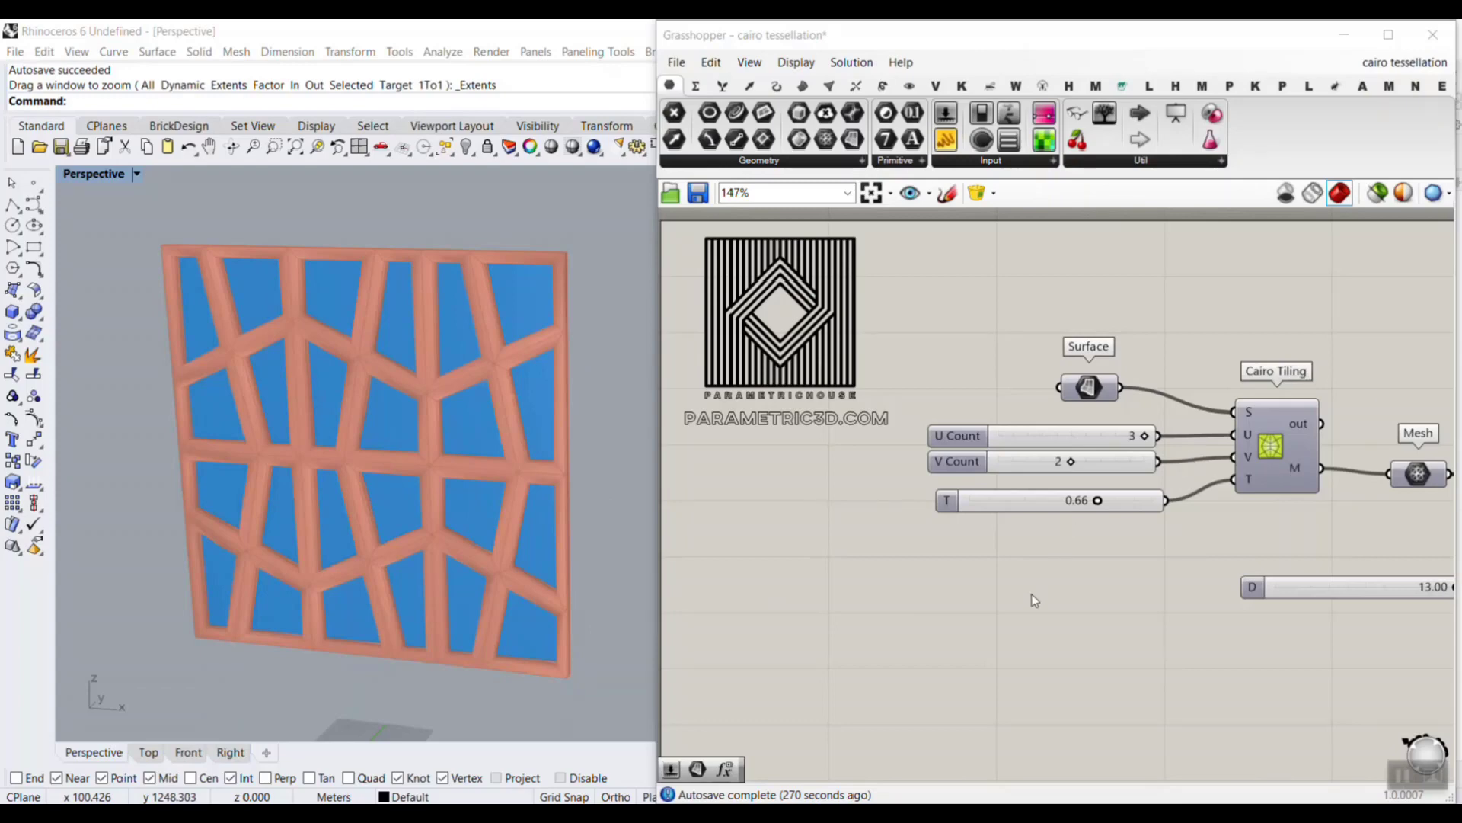
pyautogui.moveTo(516, 598); pyautogui.dragTo(475, 535, button='right')
pyautogui.scroll(2, 1147, 439)
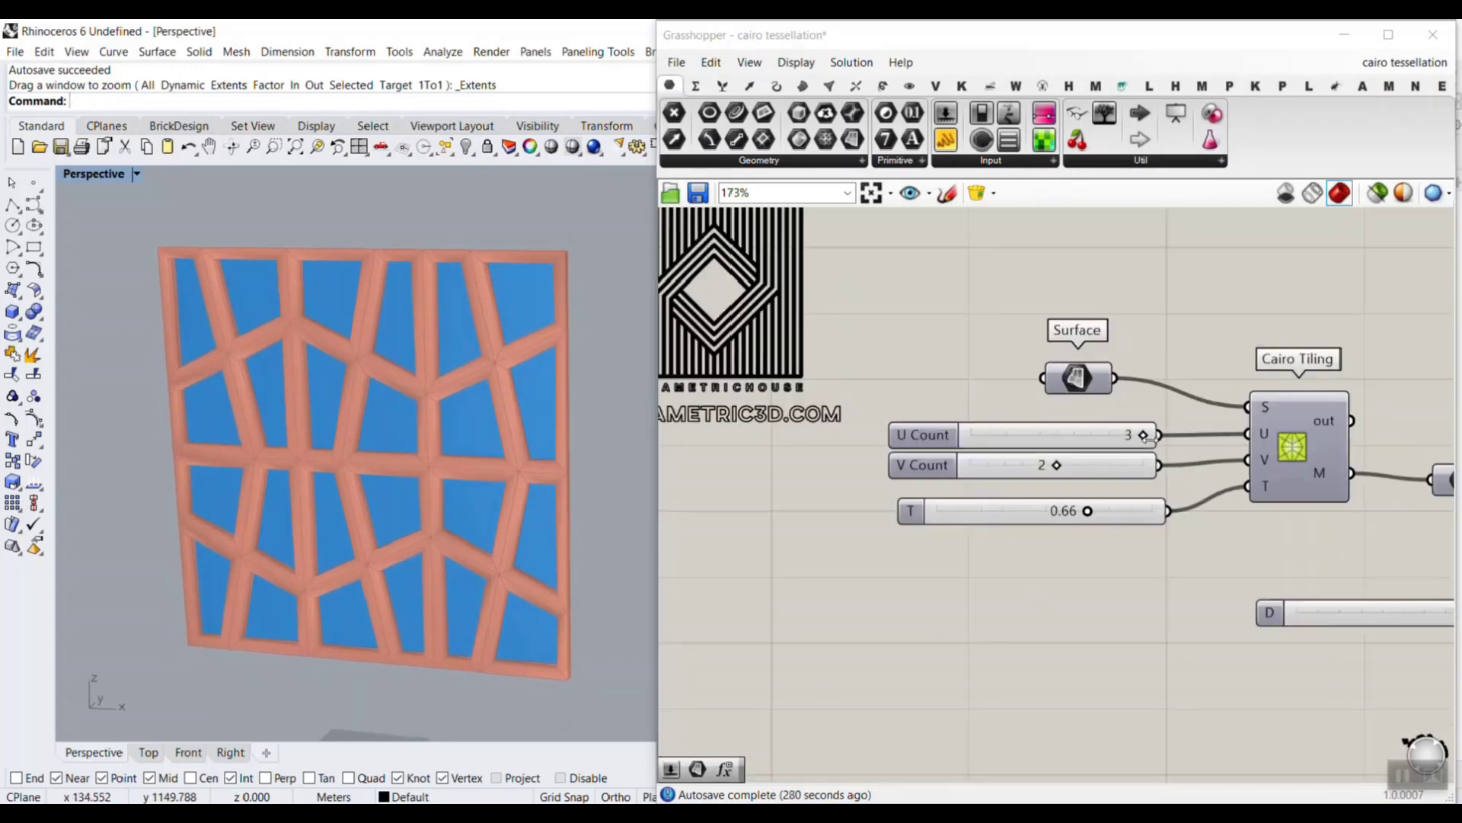
pyautogui.moveTo(1143, 435); pyautogui.dragTo(1054, 470)
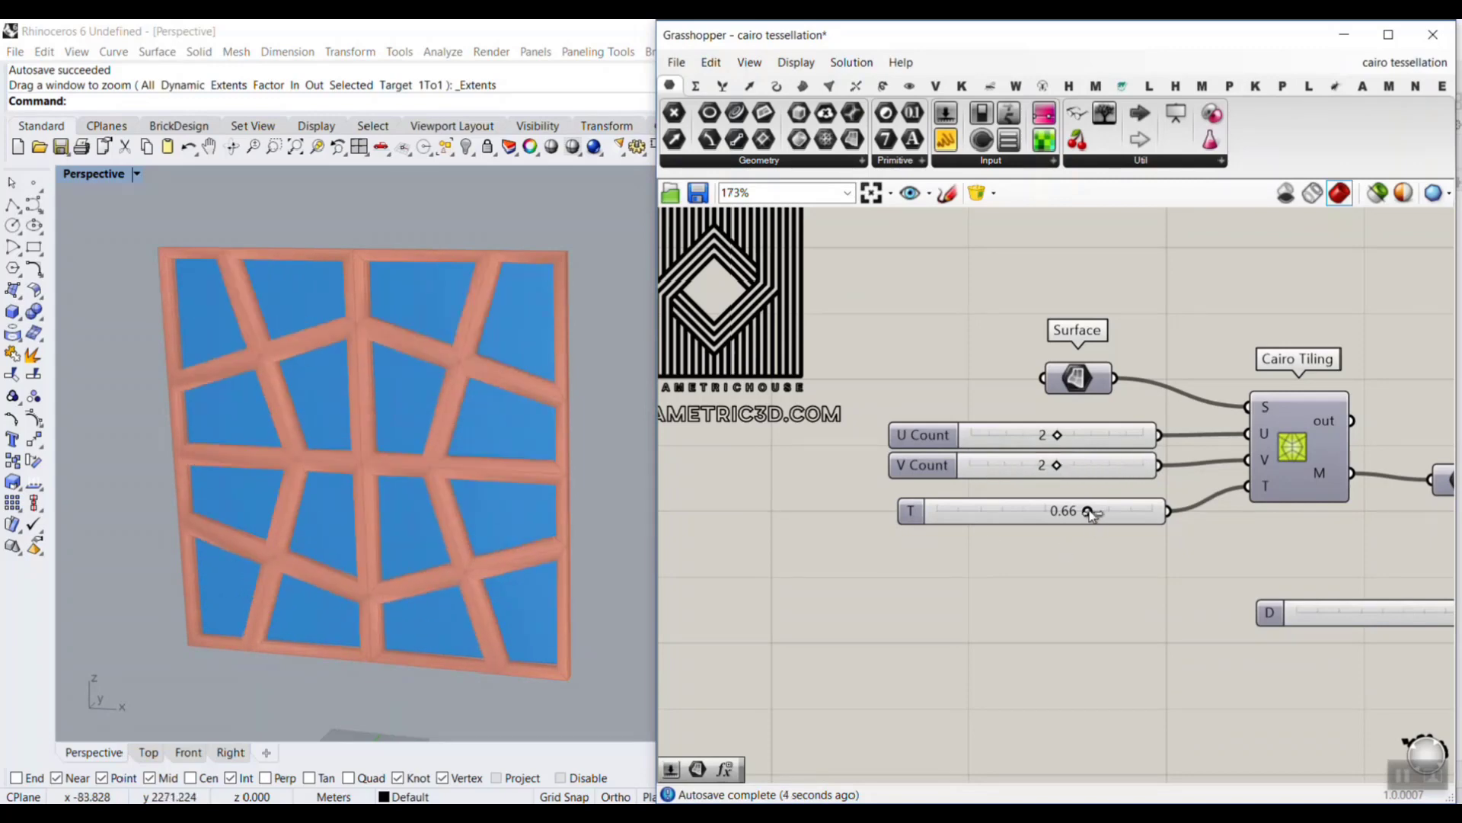
pyautogui.moveTo(1091, 516)
pyautogui.mouseDown()
pyautogui.moveTo(970, 513)
pyautogui.moveTo(1115, 512)
pyautogui.moveTo(983, 513)
pyautogui.moveTo(1110, 516)
pyautogui.moveTo(1071, 516)
pyautogui.moveTo(1093, 514)
pyautogui.mouseUp()
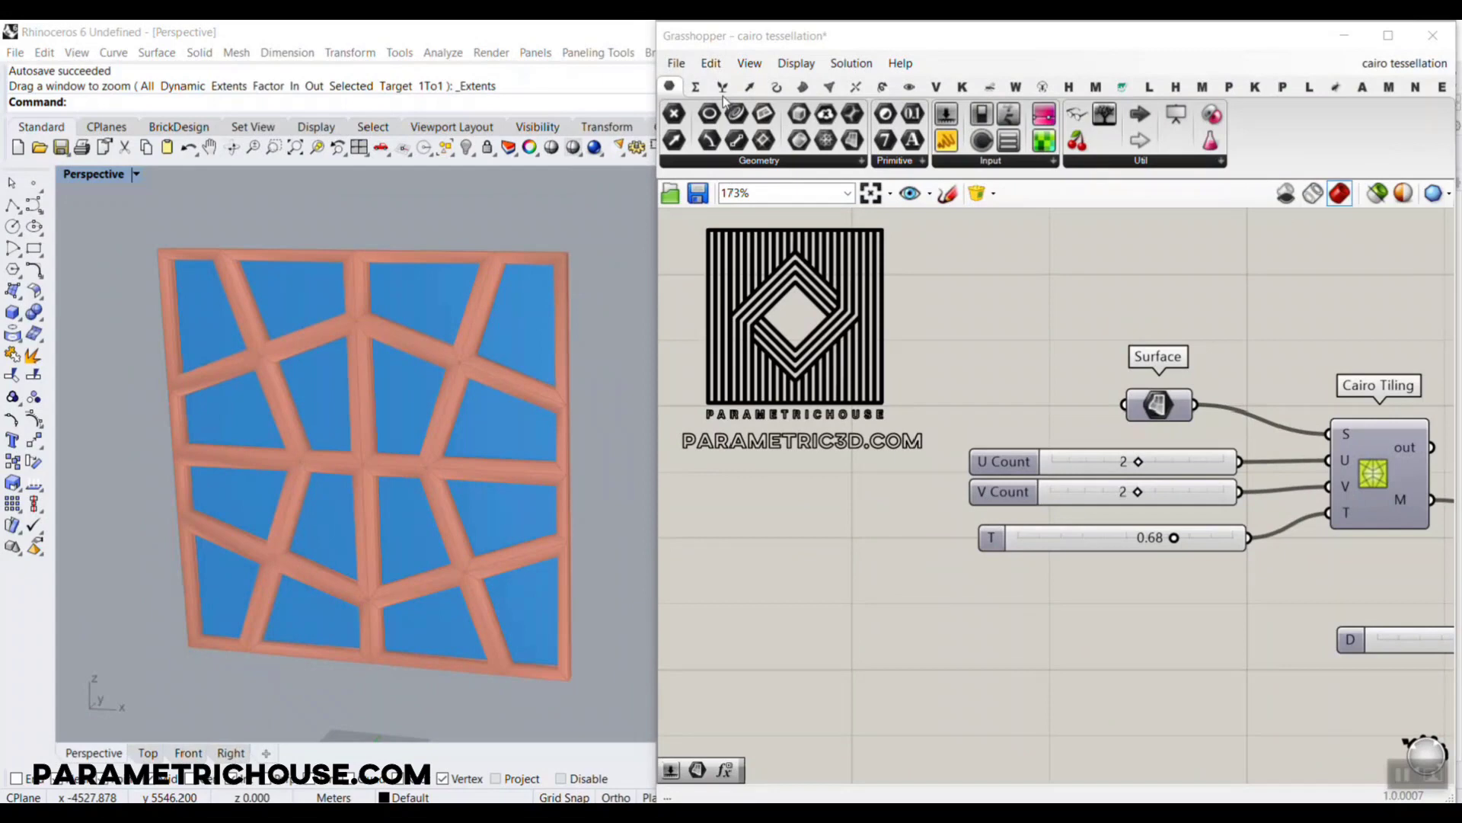
# Step: Start a new, empty Grasshopper document
pyautogui.click(677, 64)
pyautogui.click(709, 81)
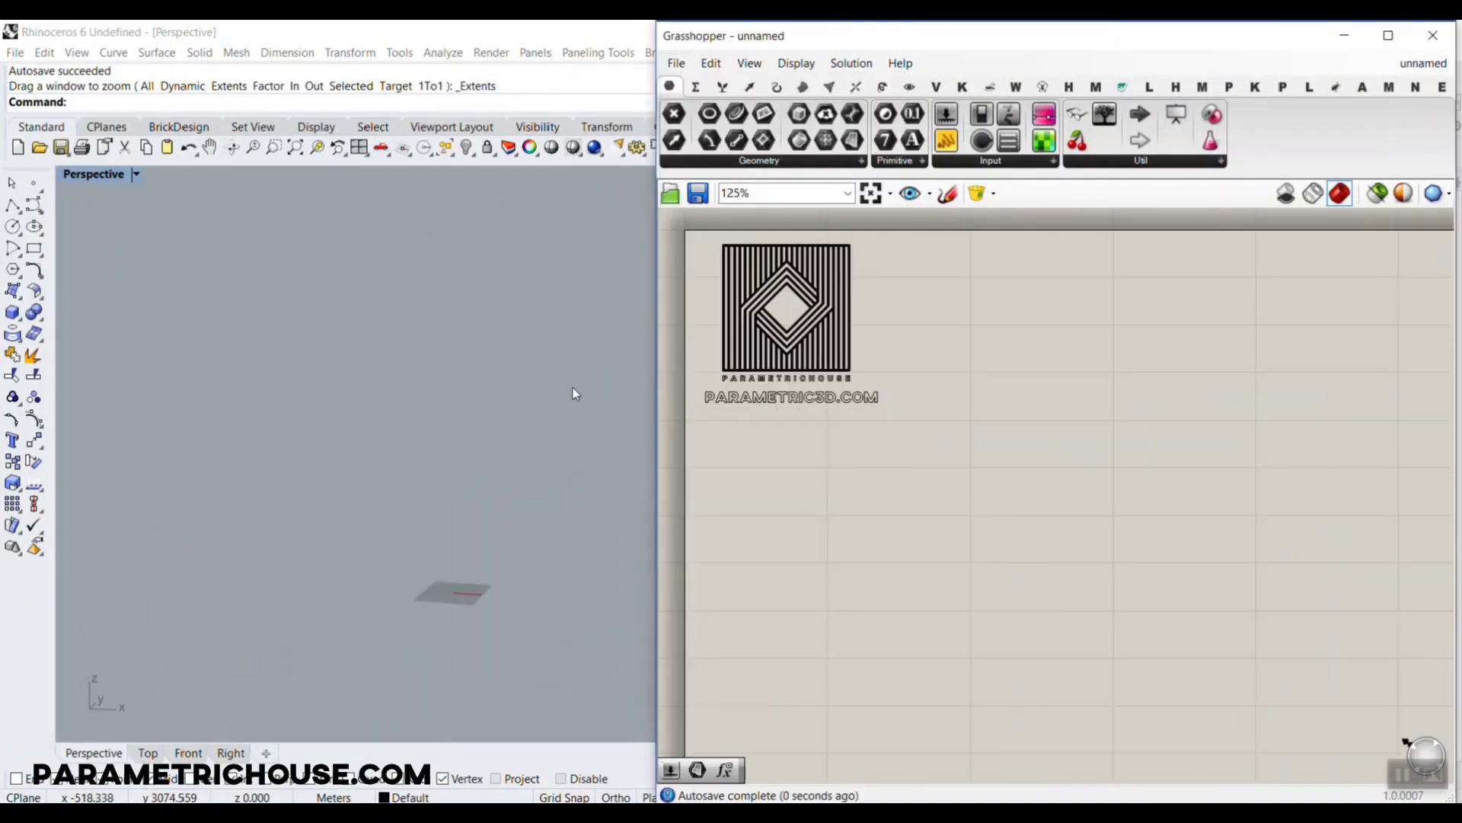
pyautogui.scroll(8, 454, 523)
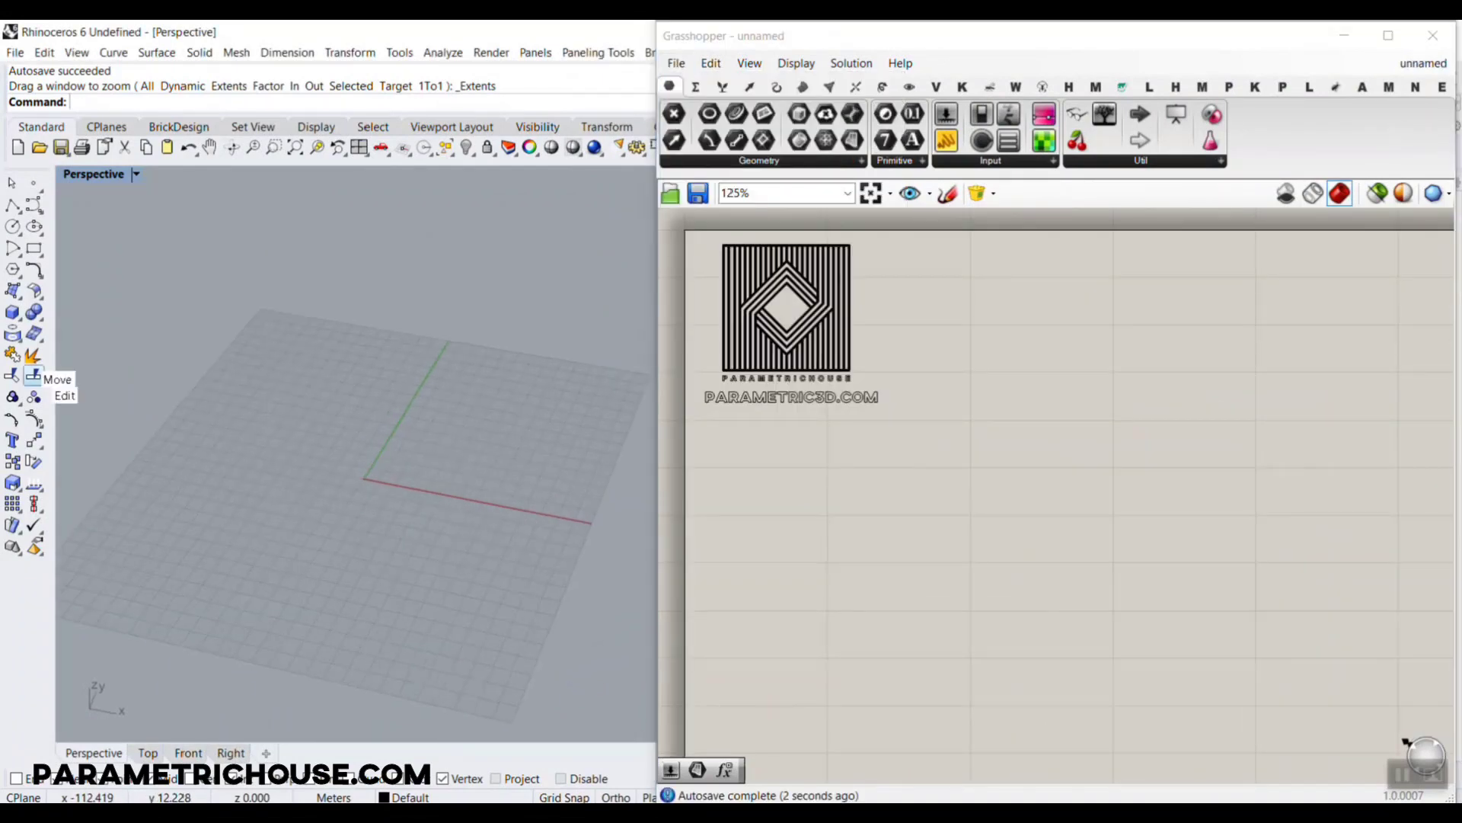
# Step: Draw a vertical plane surface near the origin, its base edge parallel to the X axis, about 60 m wide and over 100 m tall
pyautogui.click(11, 292)
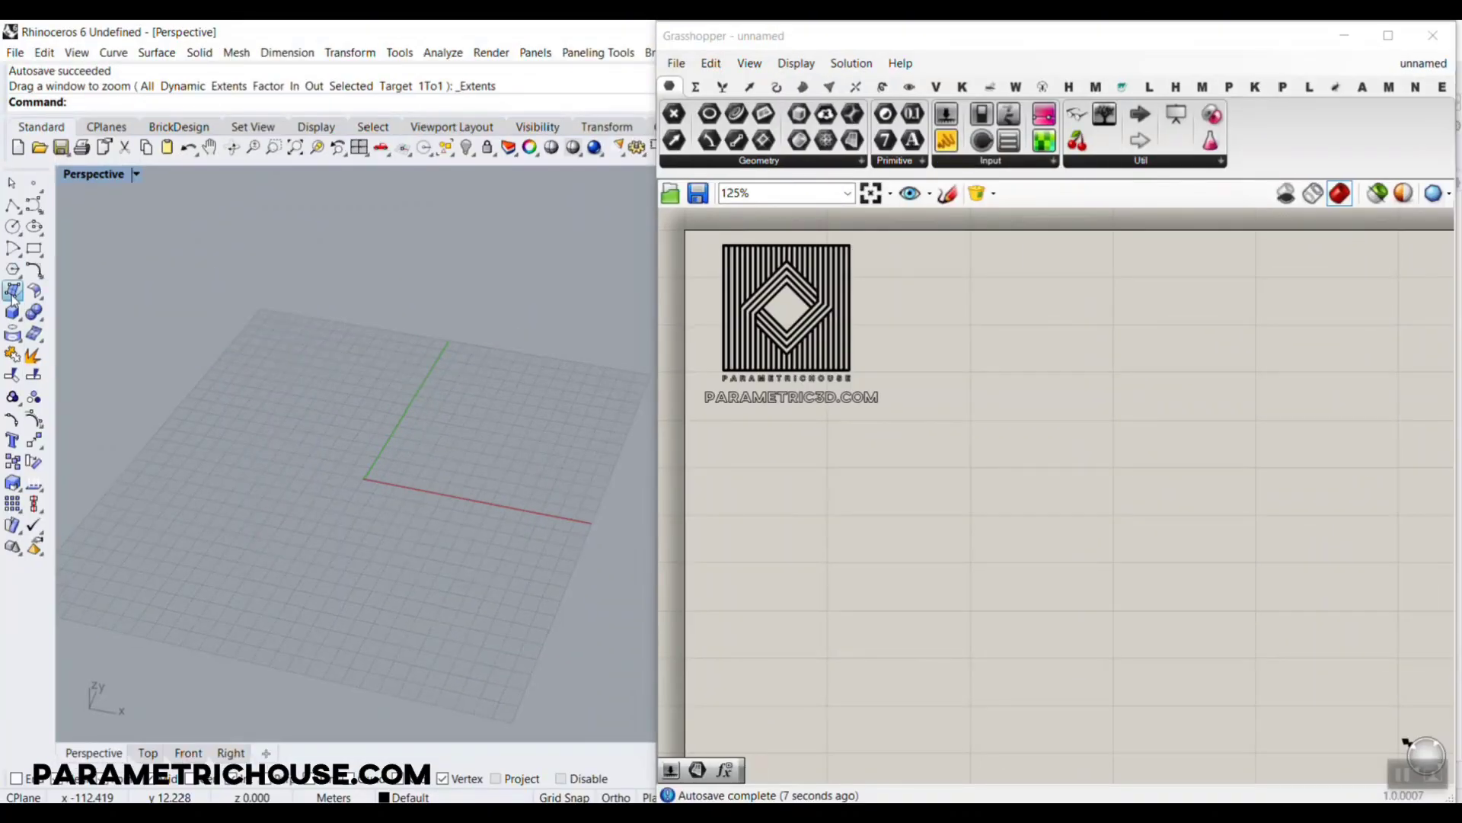
pyautogui.click(13, 295)
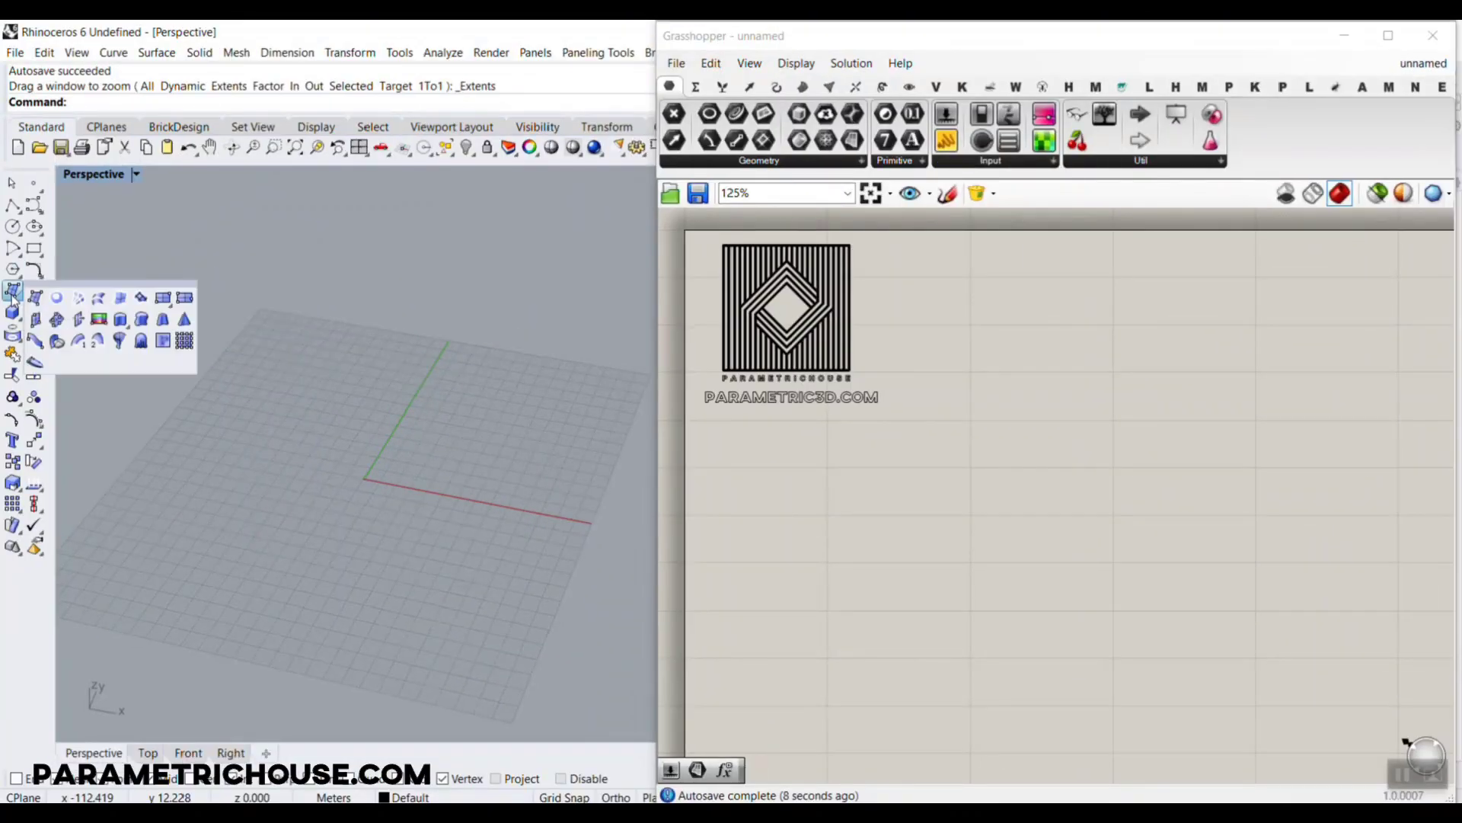
pyautogui.click(122, 297)
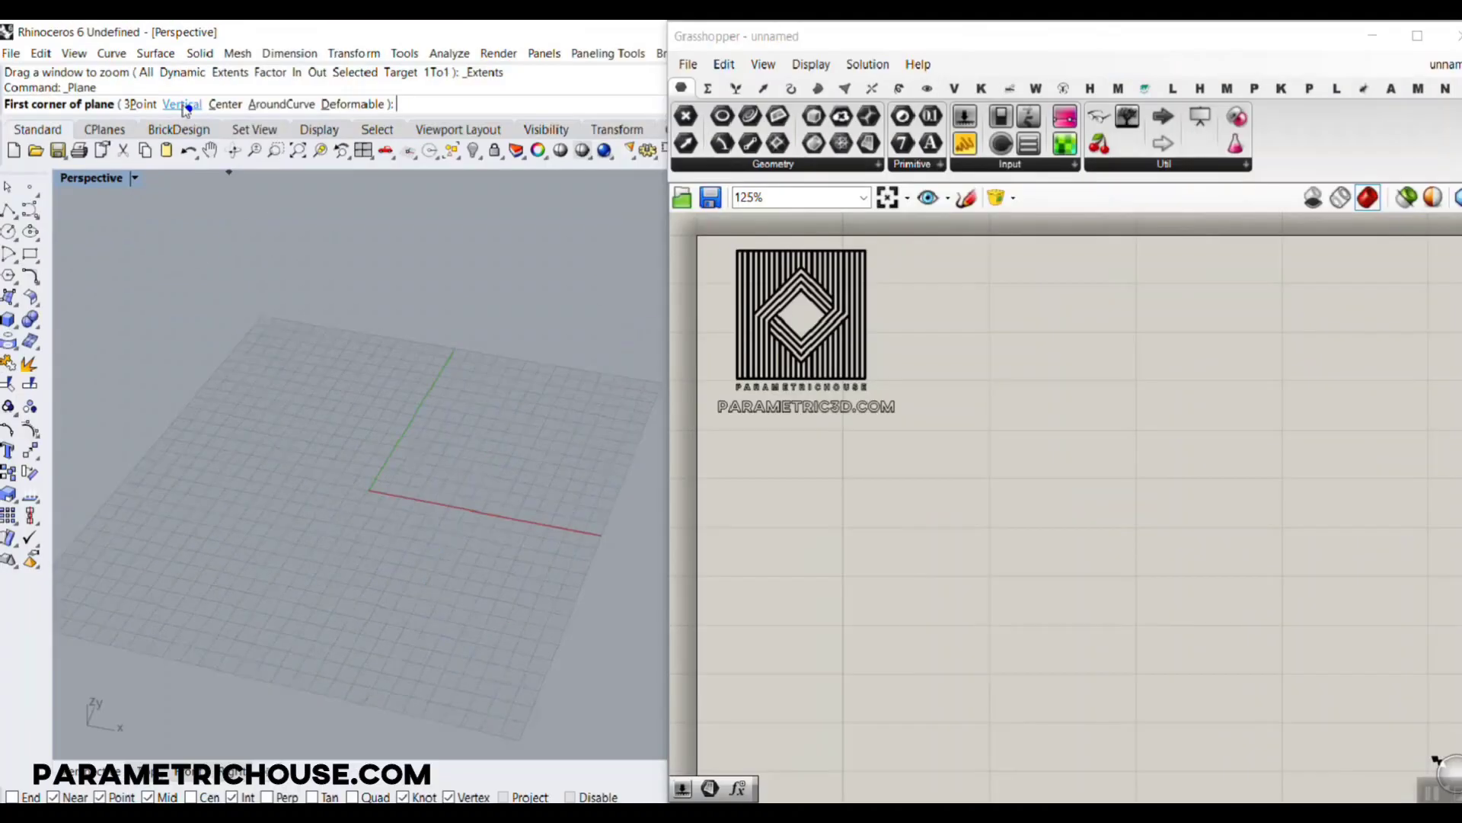
pyautogui.click(184, 108)
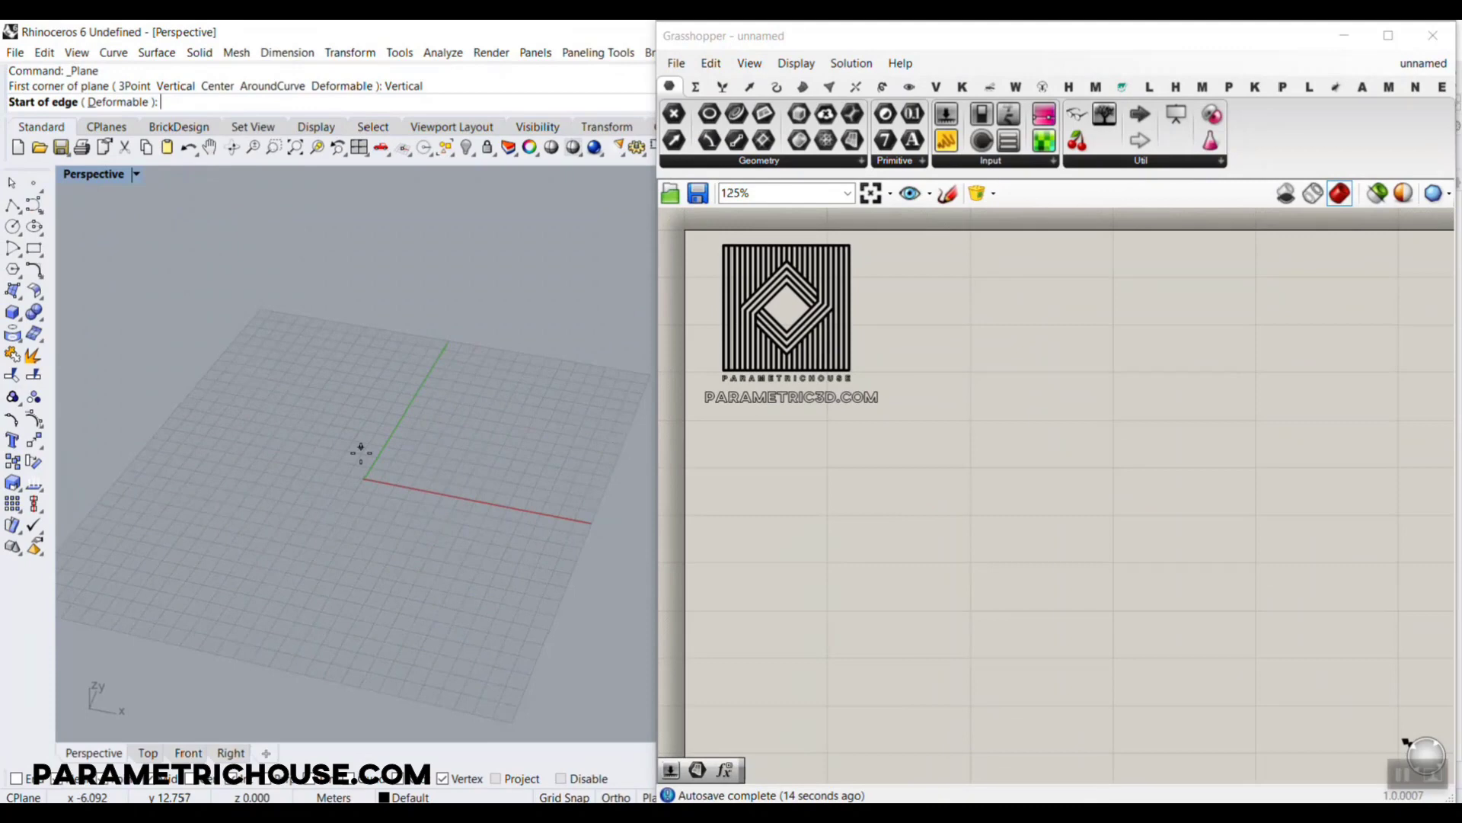
pyautogui.click(317, 462)
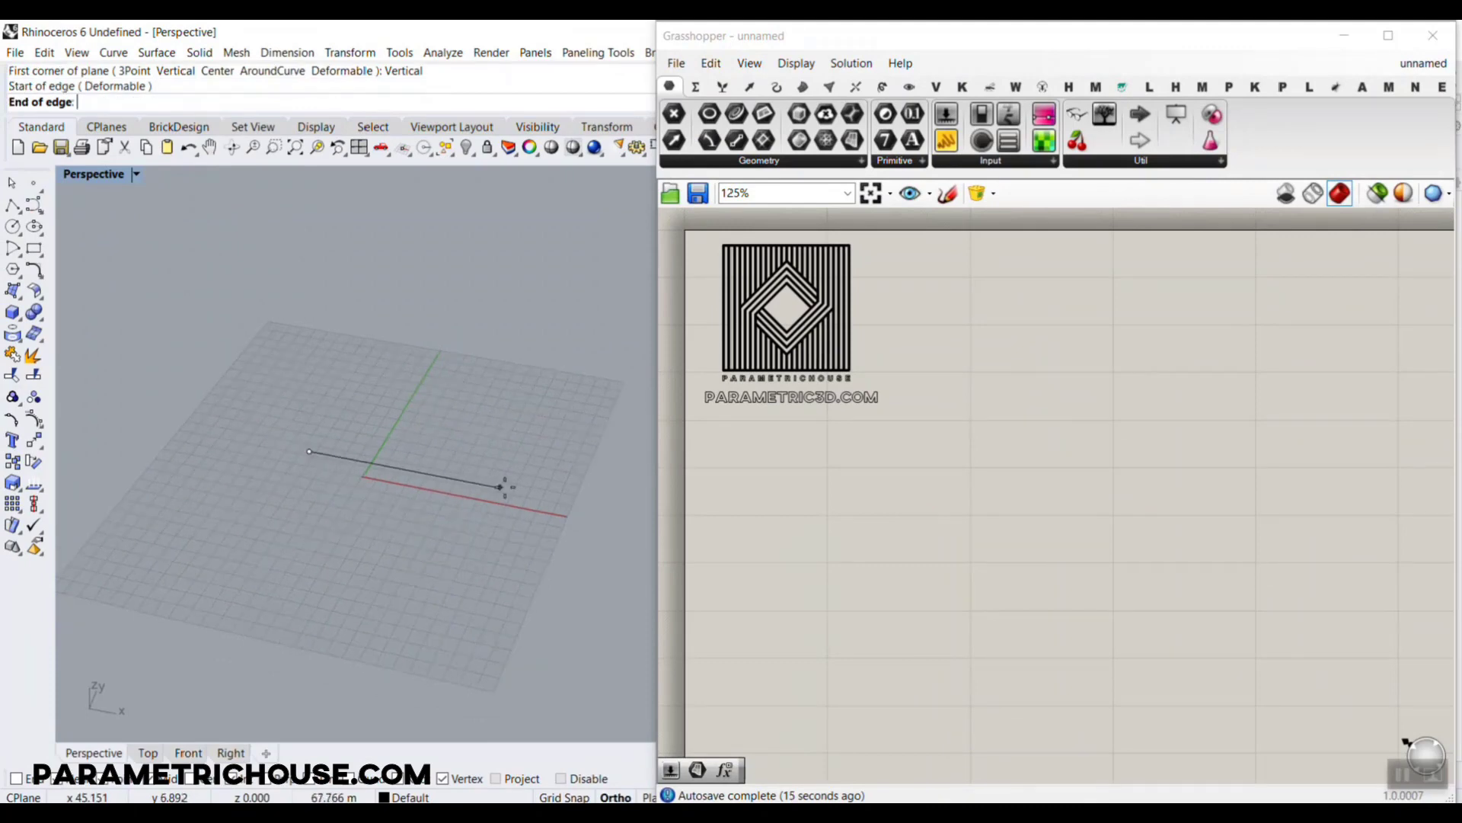
pyautogui.click(479, 483)
pyautogui.scroll(-2, 476, 481)
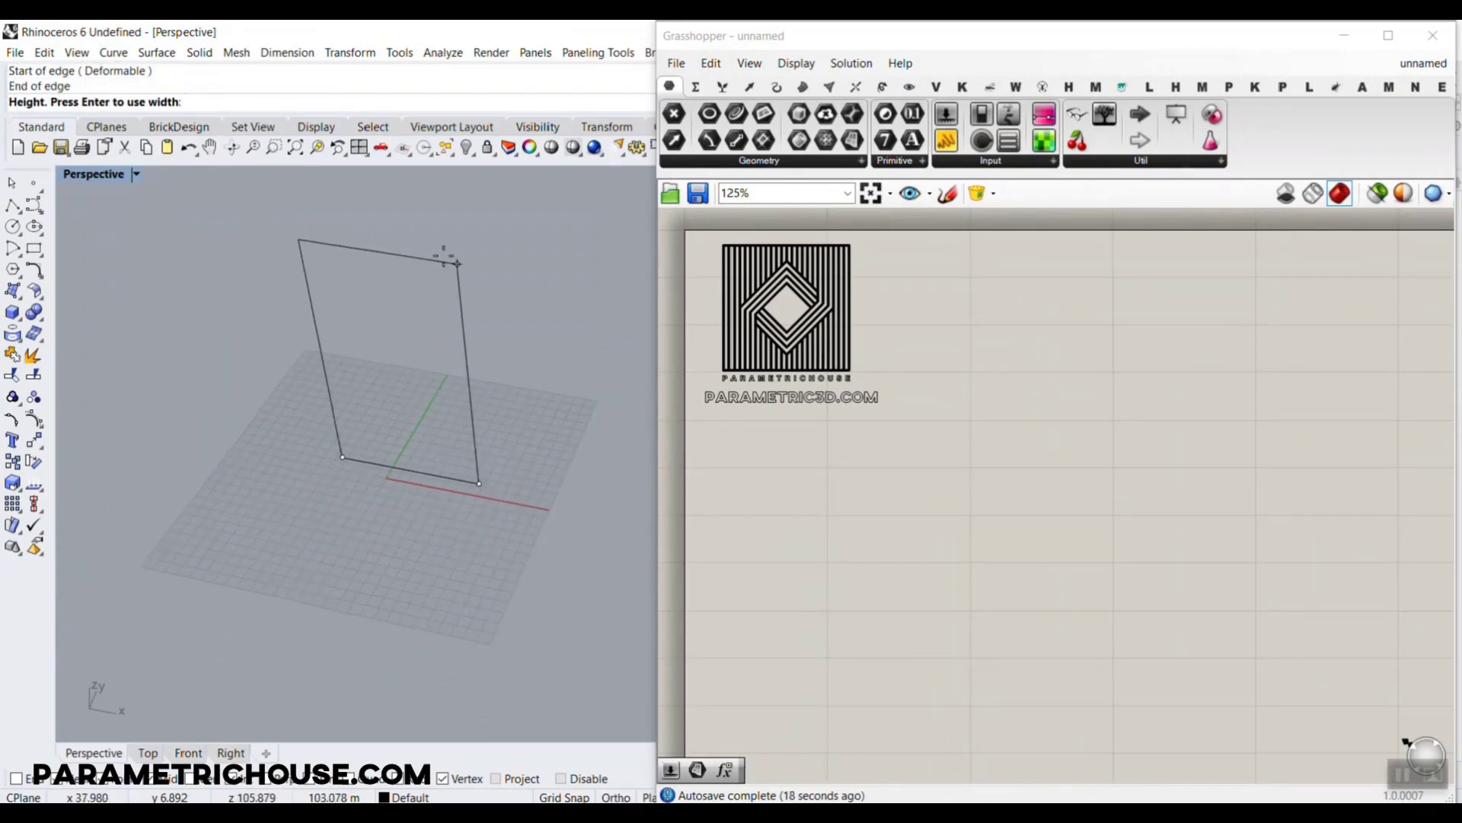
pyautogui.click(445, 241)
pyautogui.moveTo(412, 378); pyautogui.dragTo(407, 335, button='right')
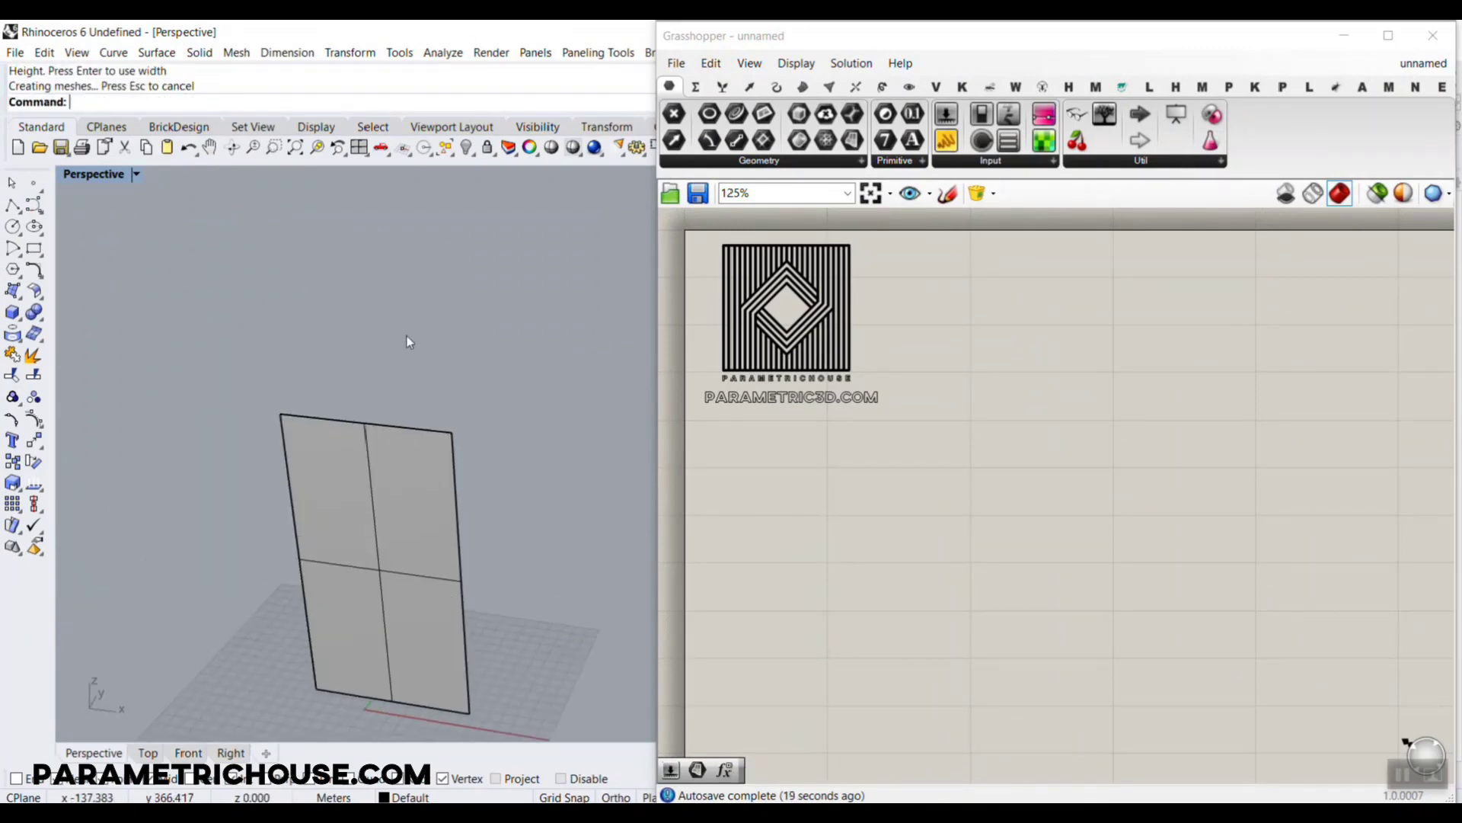
pyautogui.click(296, 147)
pyautogui.scroll(5, 358, 412)
pyautogui.keyDown('shift'); pyautogui.moveTo(364, 409); pyautogui.dragTo(315, 455, button='right'); pyautogui.keyUp('shift')
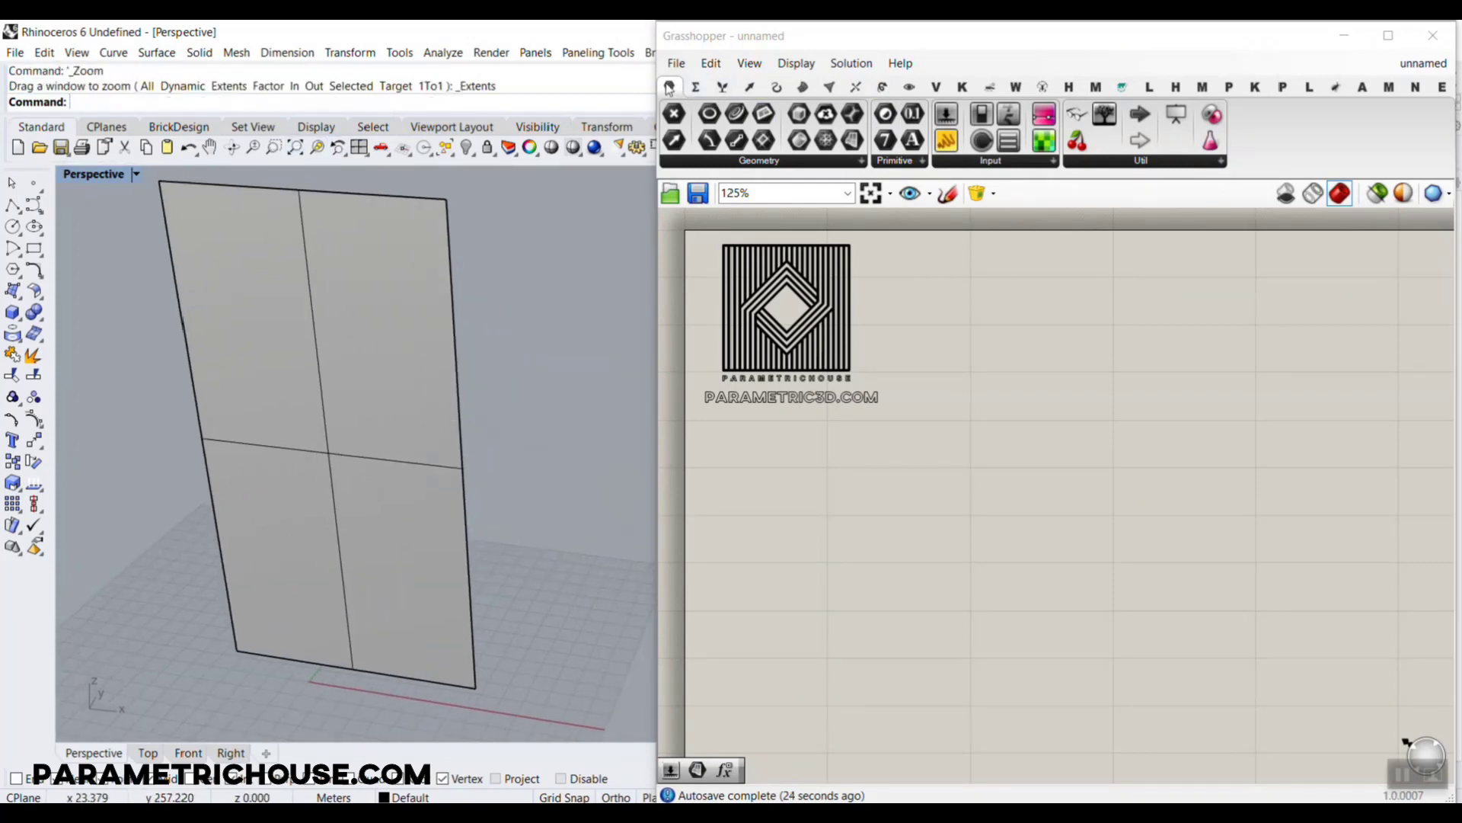
# Step: Place the component-labelling utility, Exceptions, above the logo on the Grasshopper canvas
pyautogui.click(1076, 115)
pyautogui.scroll(-2, 1172, 453)
pyautogui.click(1022, 281)
pyautogui.scroll(3, 1097, 324)
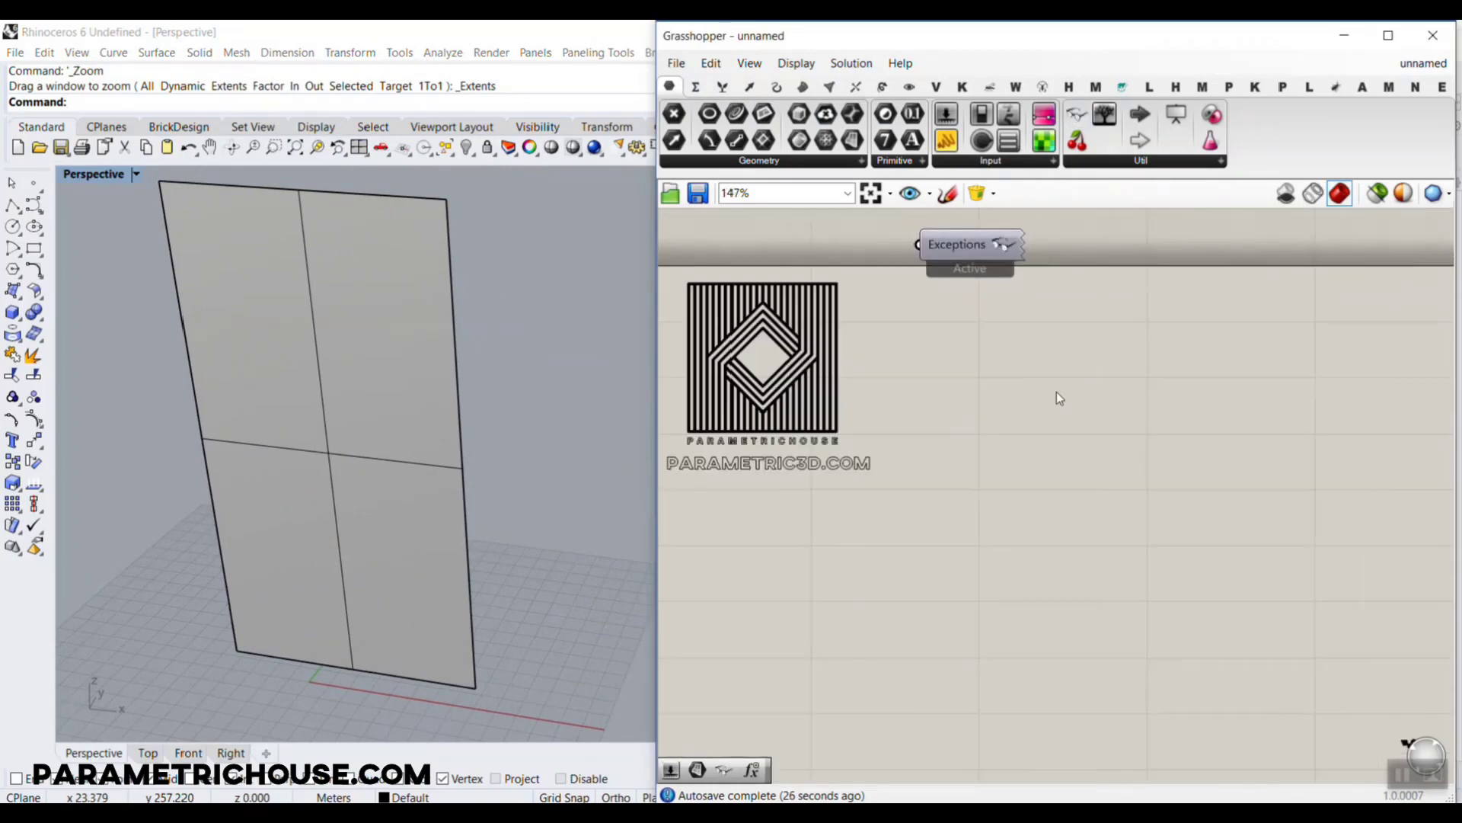
pyautogui.moveTo(1057, 396); pyautogui.dragTo(957, 404, button='right')
# Step: Add a Surface parameter to the canvas and reference the vertical plane in it
pyautogui.moveTo(670, 87)
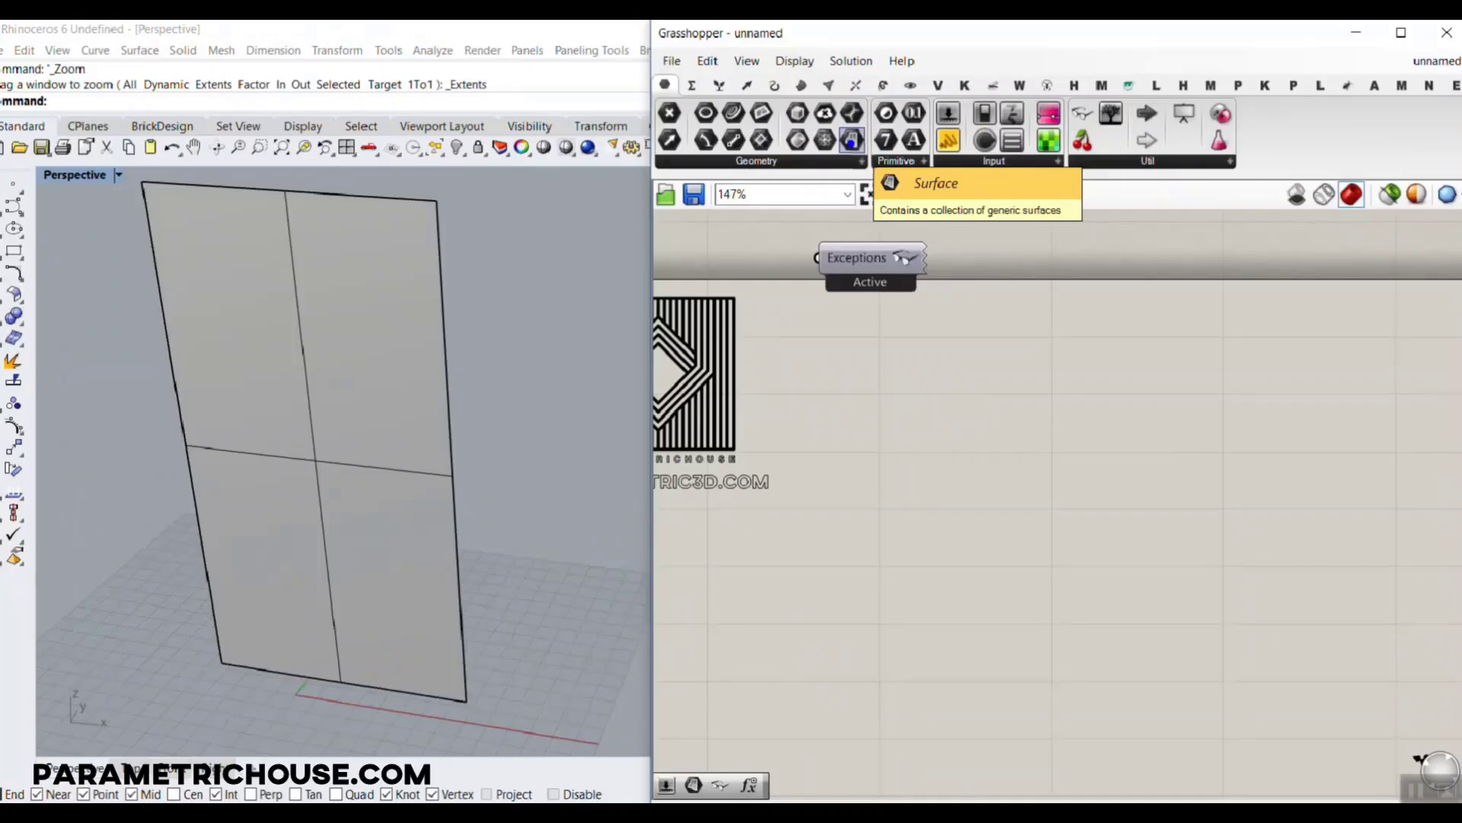
pyautogui.moveTo(851, 139); pyautogui.dragTo(924, 411)
pyautogui.scroll(1, 841, 433)
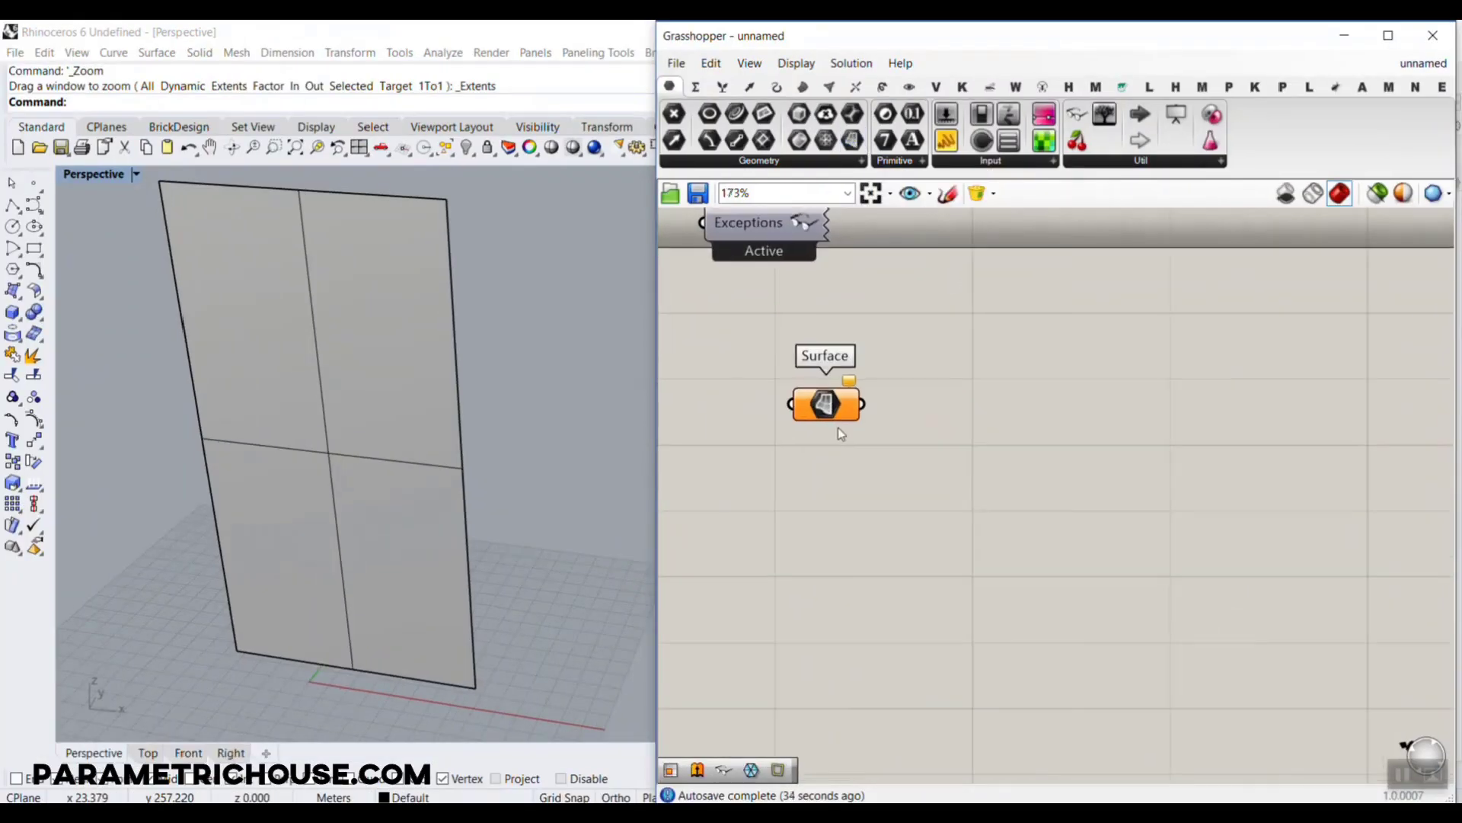
pyautogui.rightClick(829, 402)
pyautogui.click(892, 647)
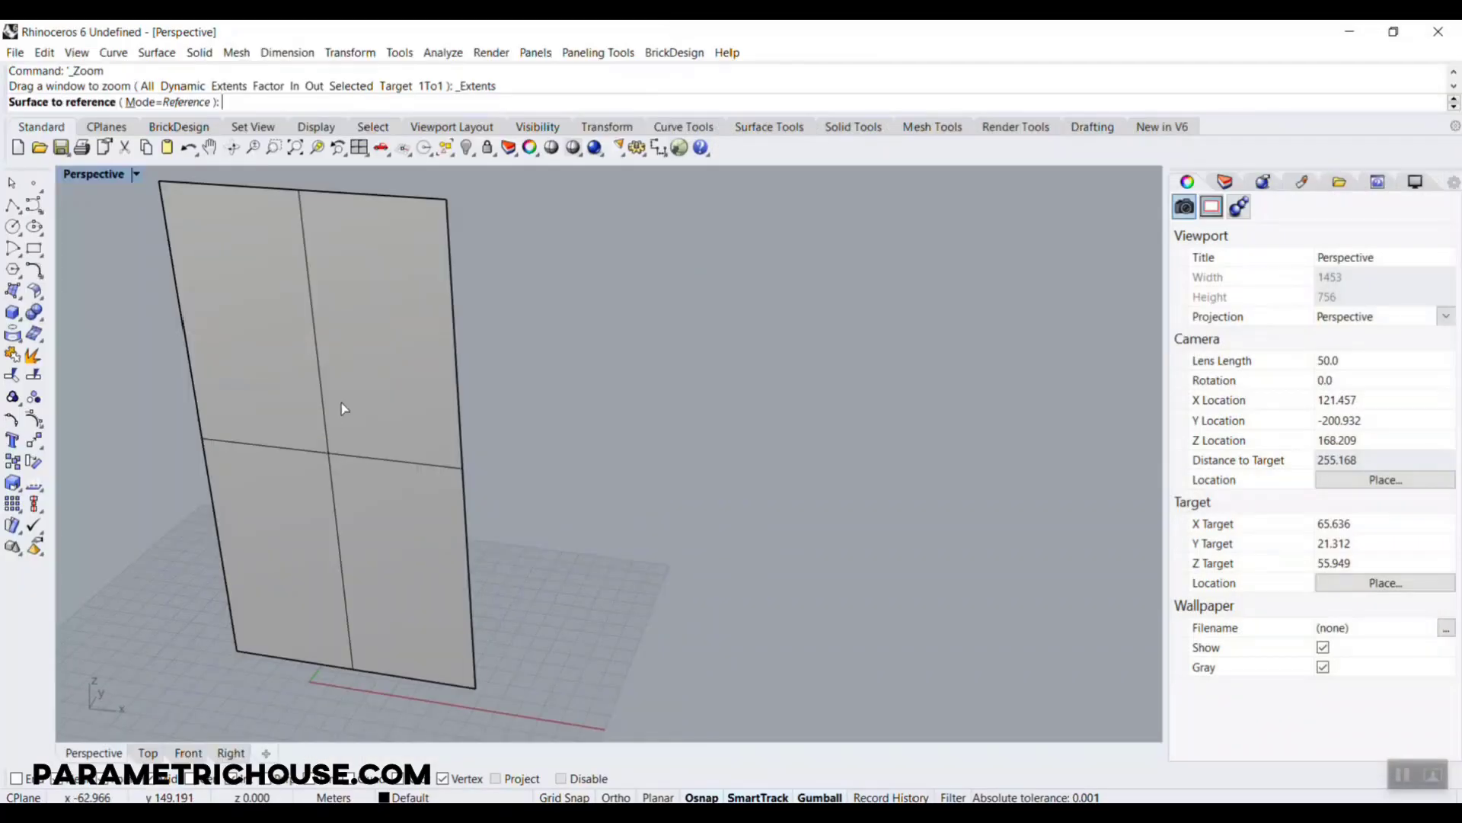
pyautogui.click(342, 403)
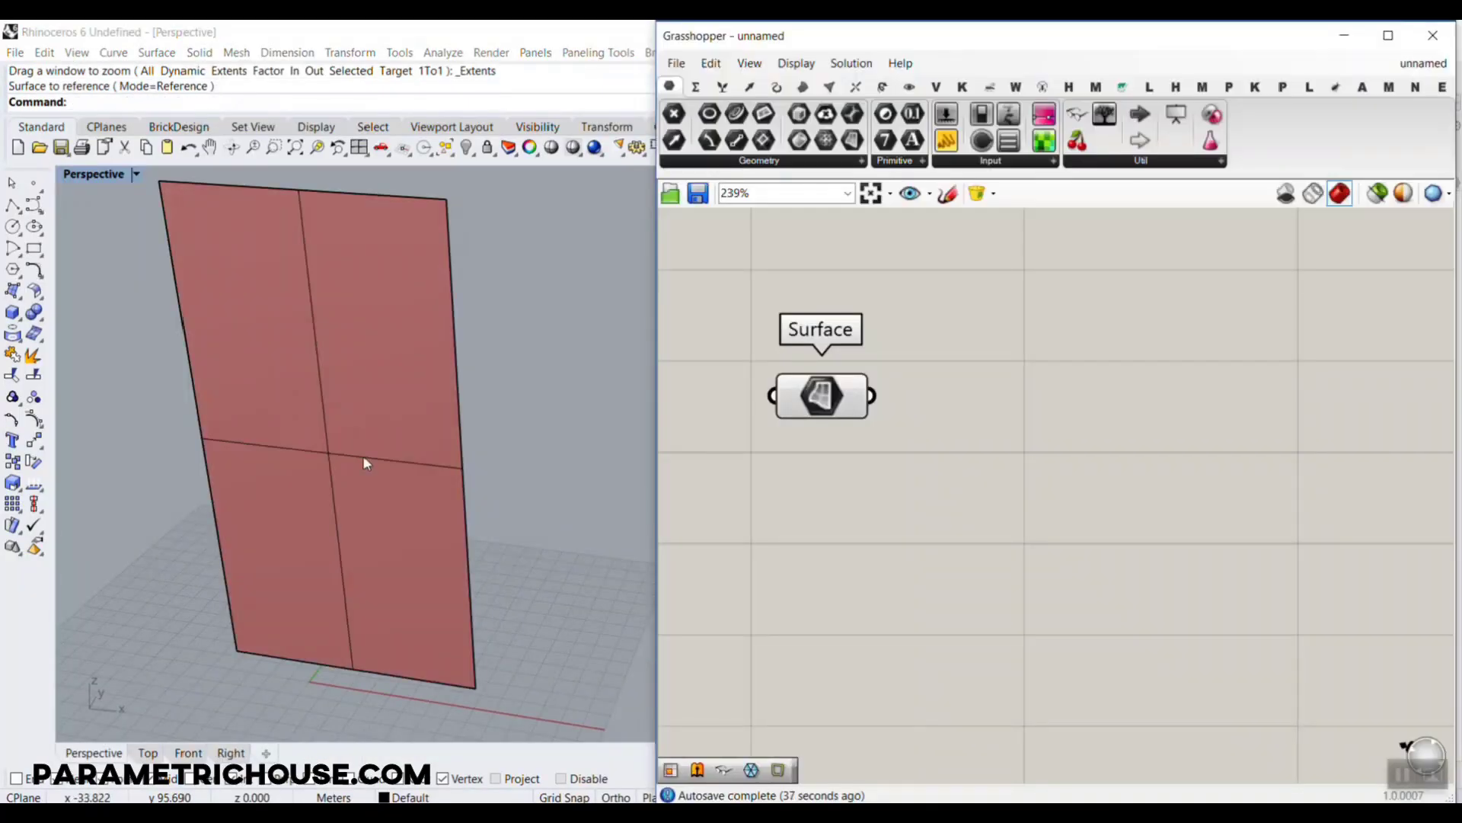
# Step: Hide the original Rhino plane so only the Grasshopper surface preview is displayed
pyautogui.click(467, 150)
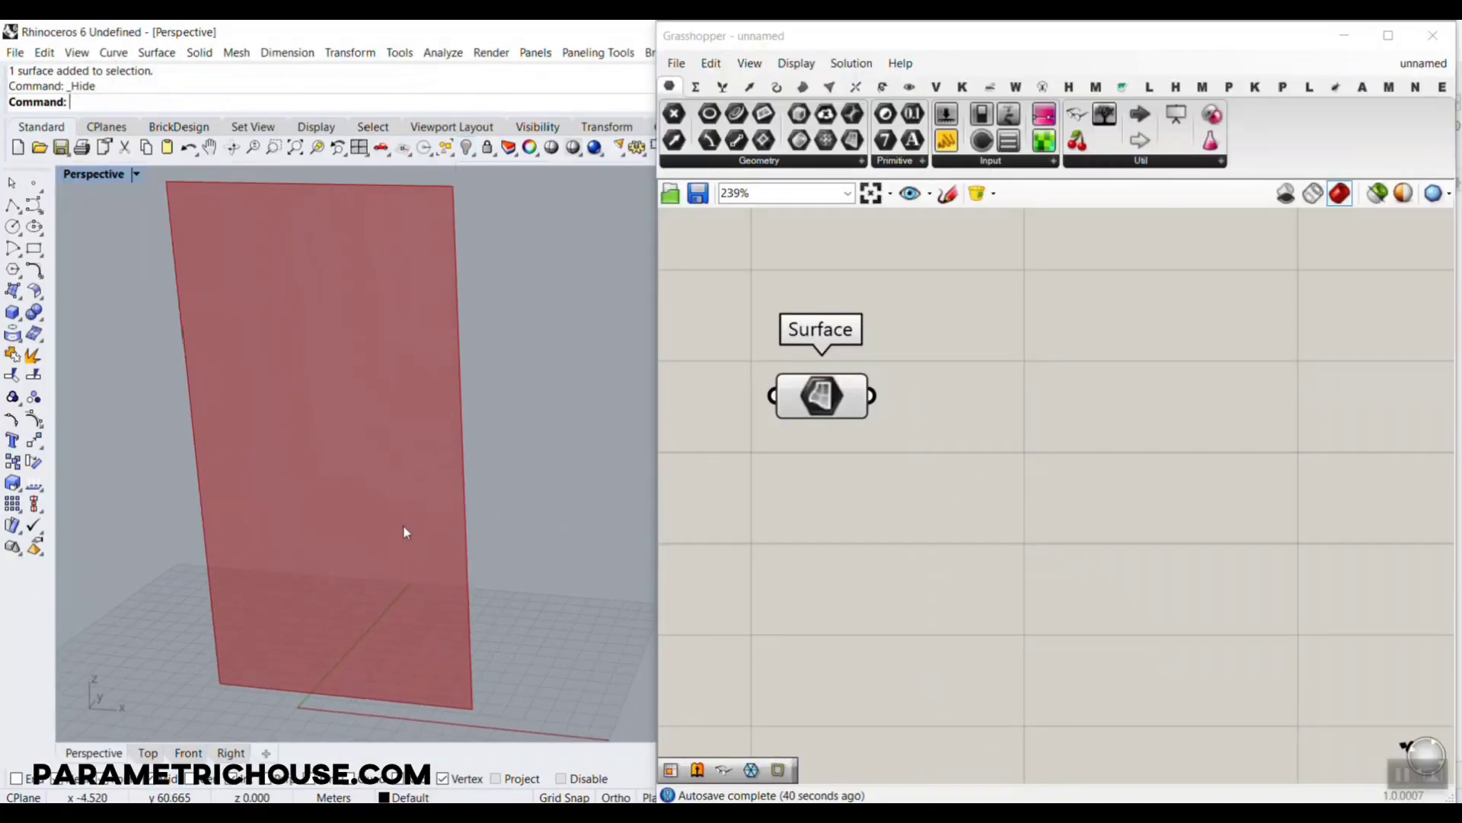
pyautogui.scroll(-2, 407, 525)
pyautogui.click(1022, 460)
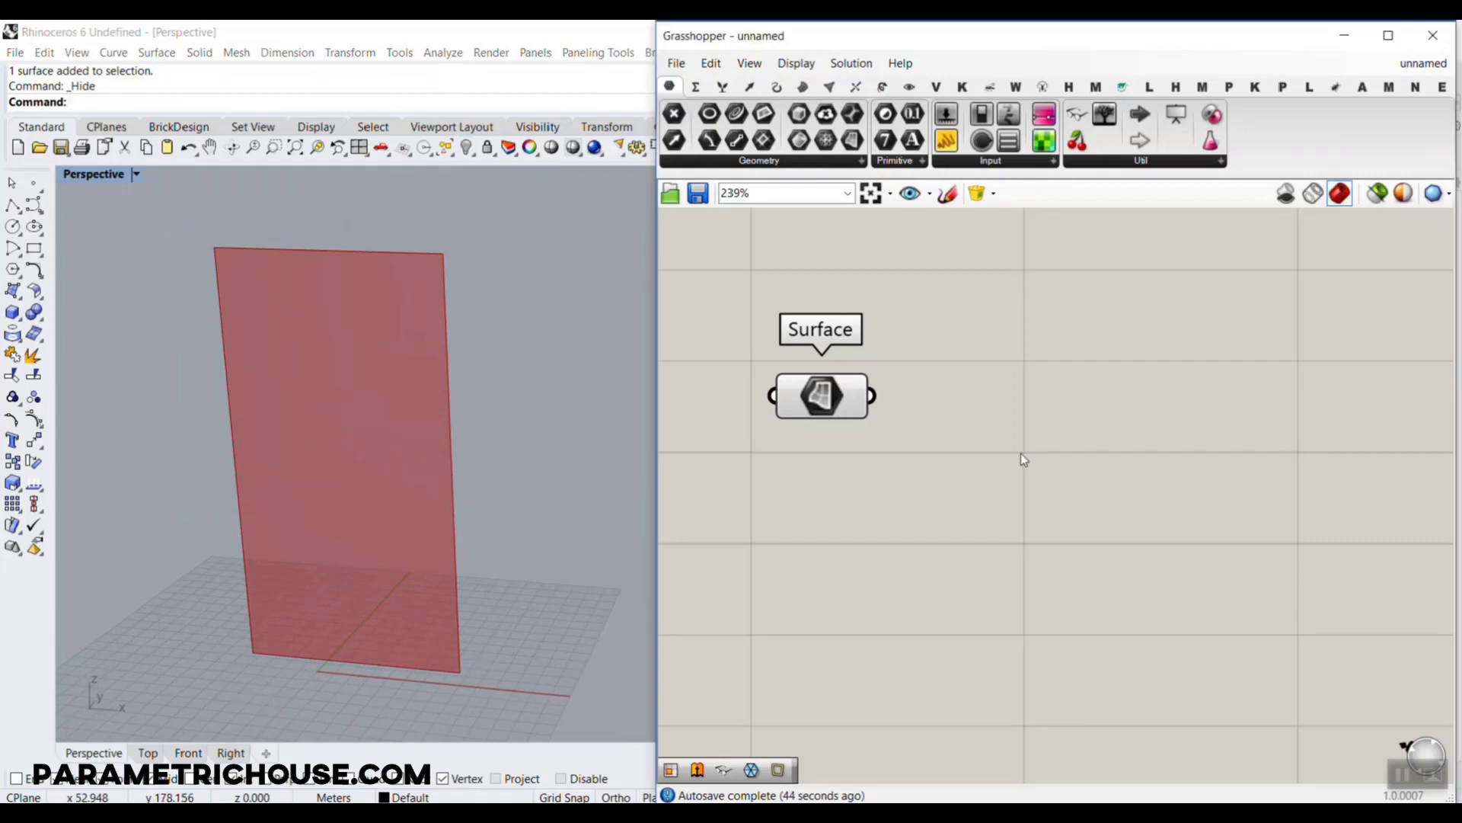
pyautogui.click(689, 64)
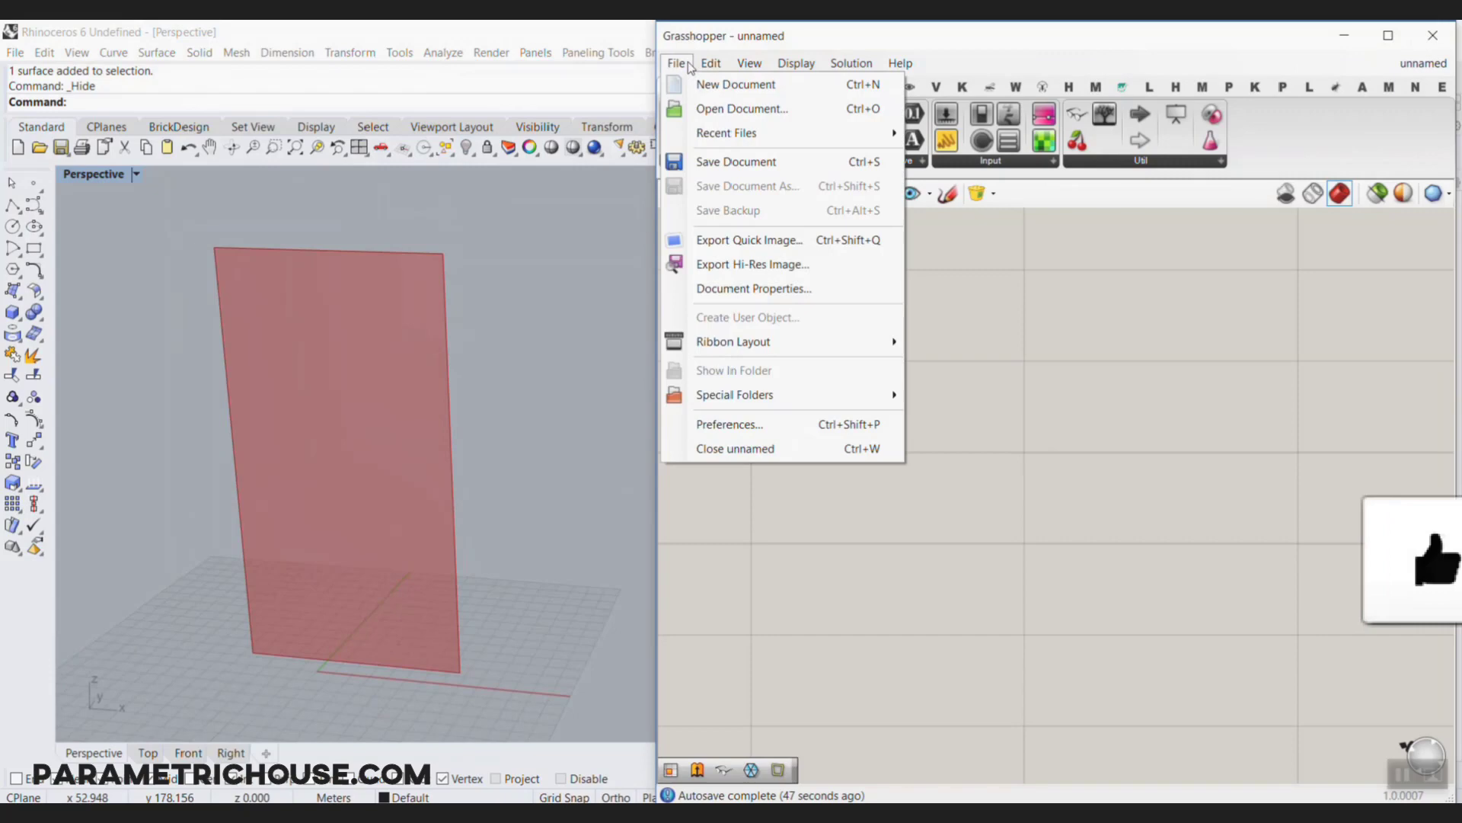
pyautogui.moveTo(735, 395)
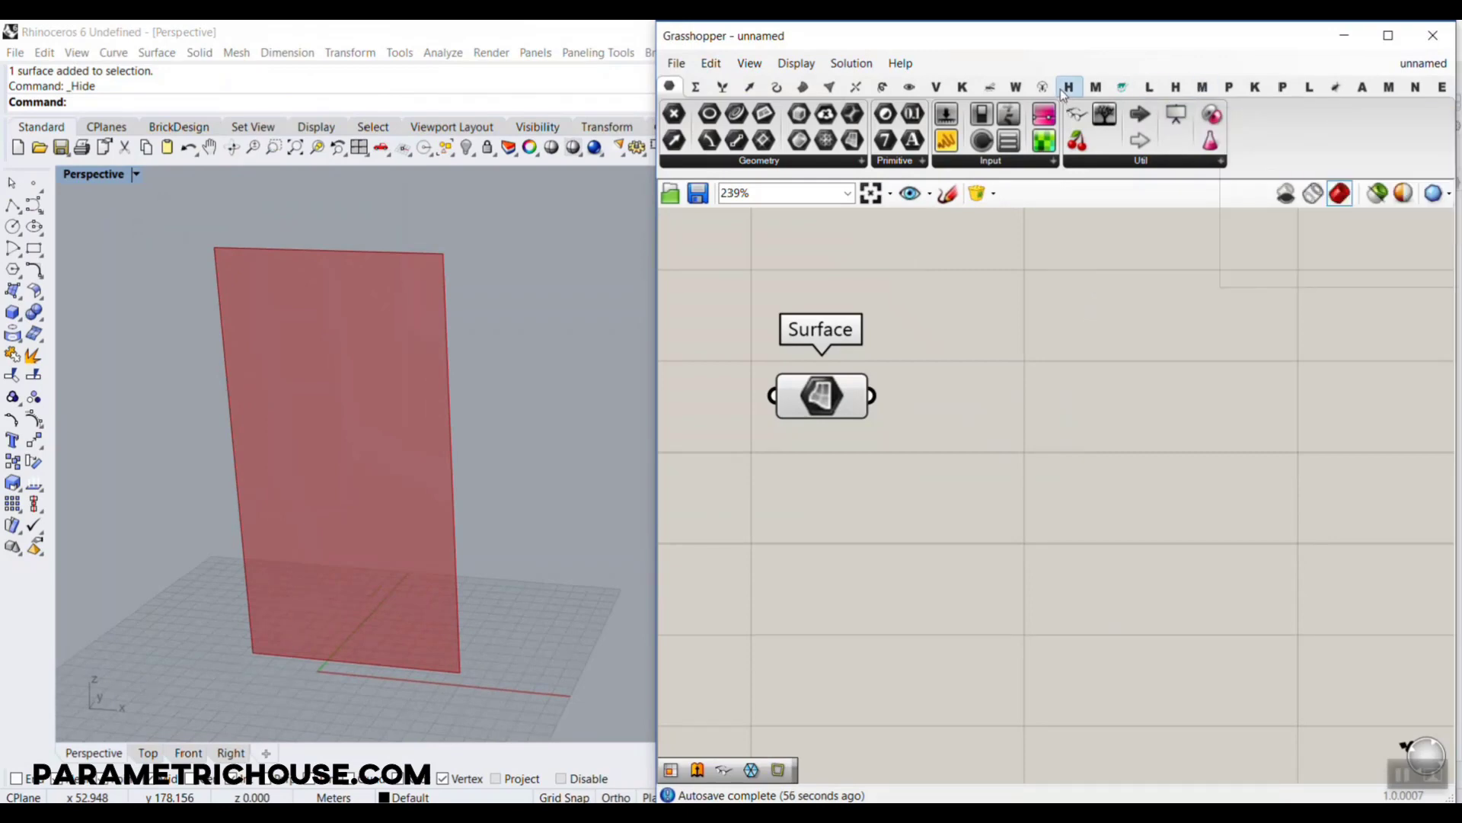
# Step: Add a Cairo Tiling component and connect the Surface parameter to its S input
pyautogui.click(1096, 87)
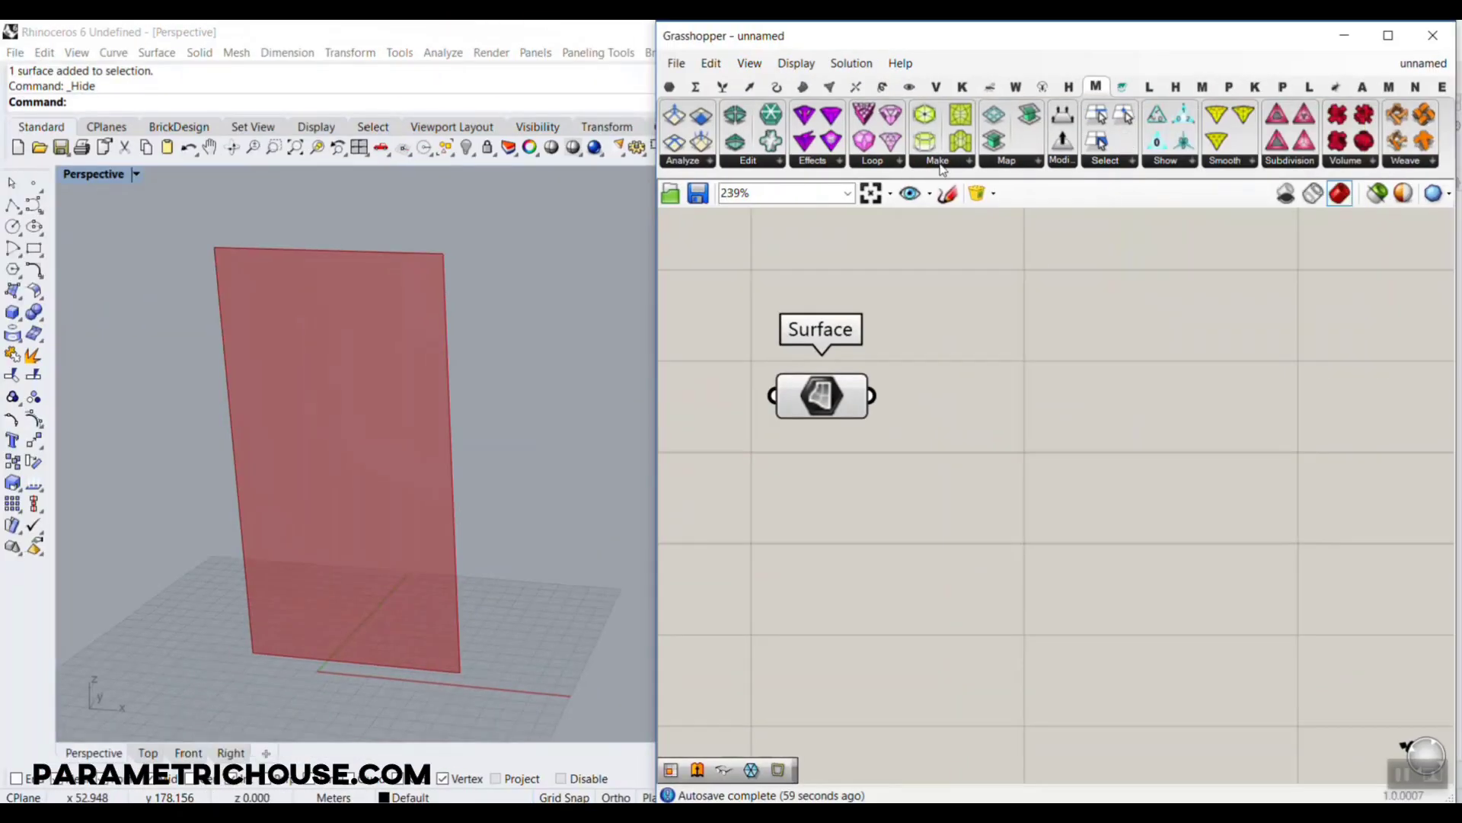
pyautogui.click(804, 271)
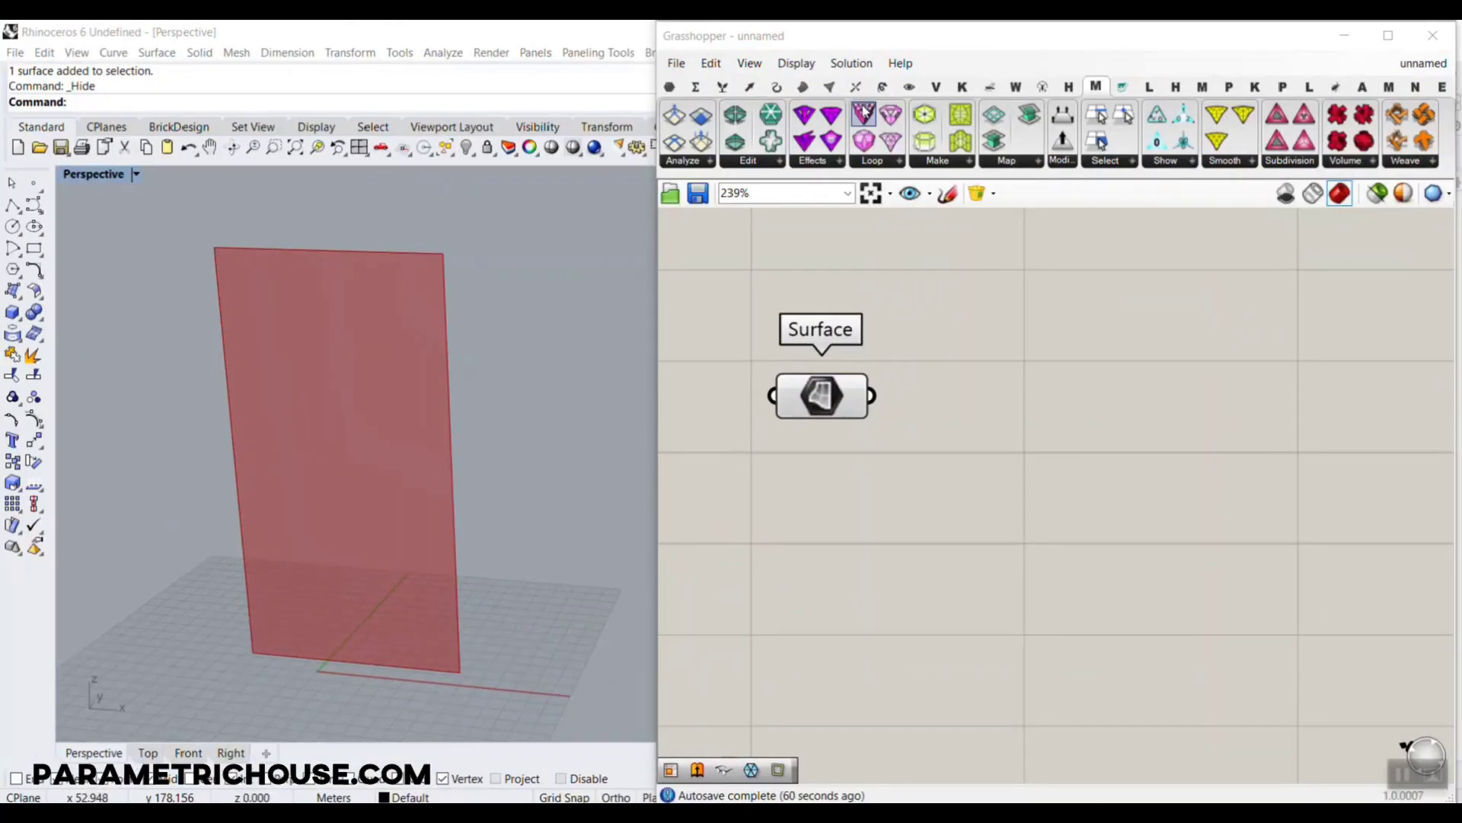
pyautogui.click(977, 169)
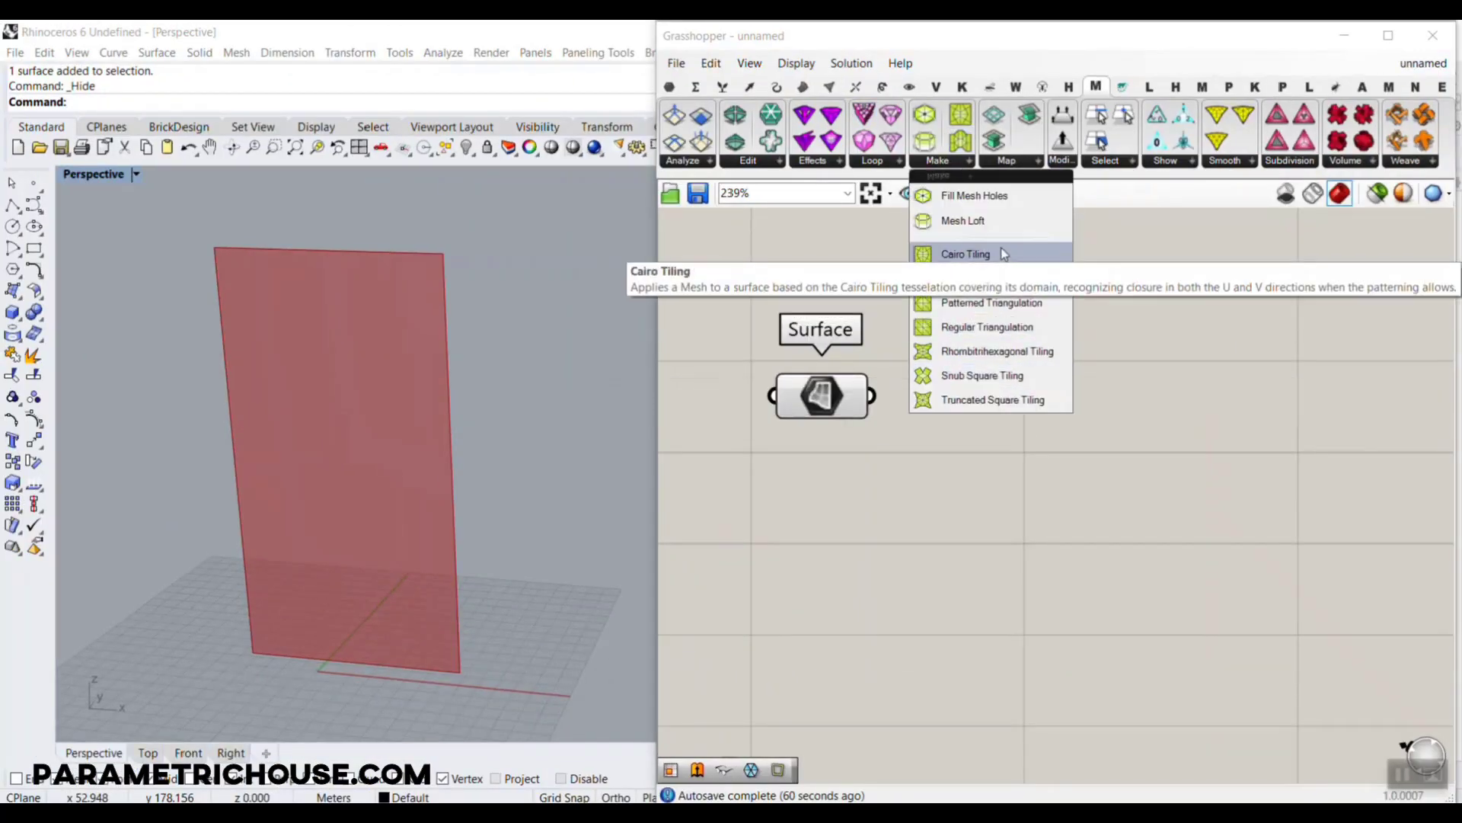
pyautogui.click(966, 253)
pyautogui.click(1053, 433)
pyautogui.scroll(2, 1020, 431)
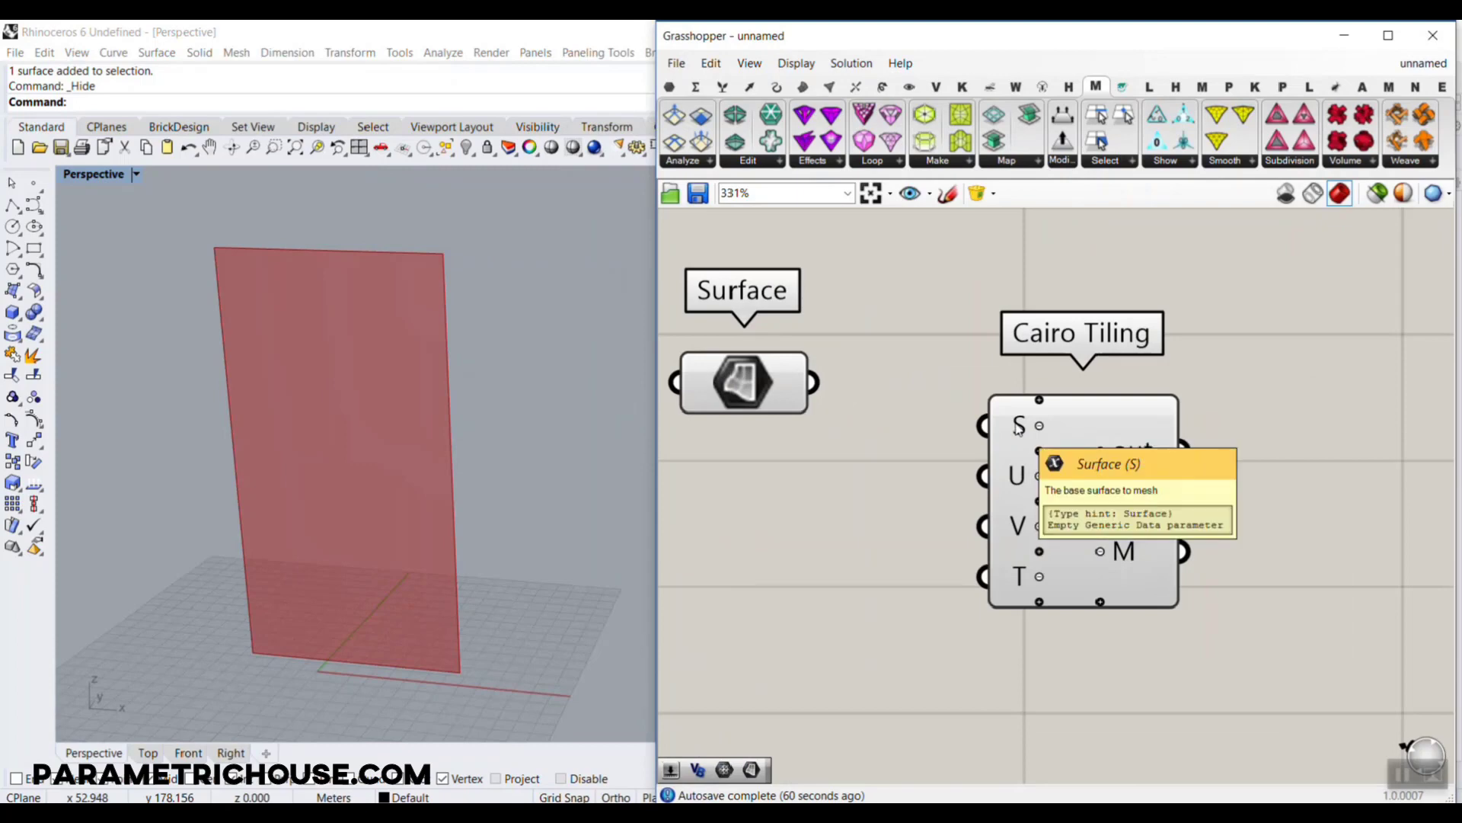
pyautogui.scroll(-2, 985, 395)
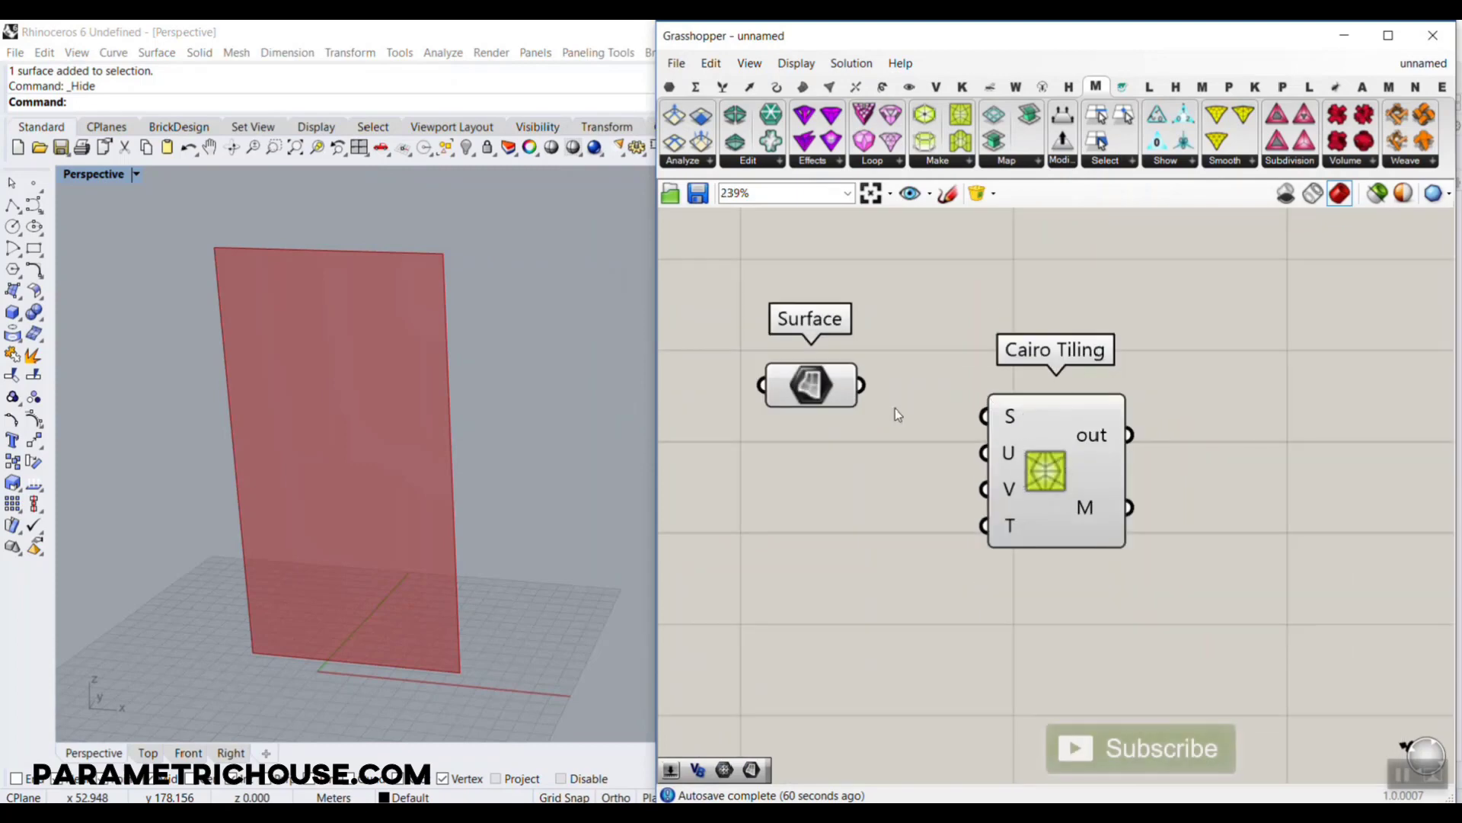
pyautogui.moveTo(861, 385); pyautogui.dragTo(978, 417)
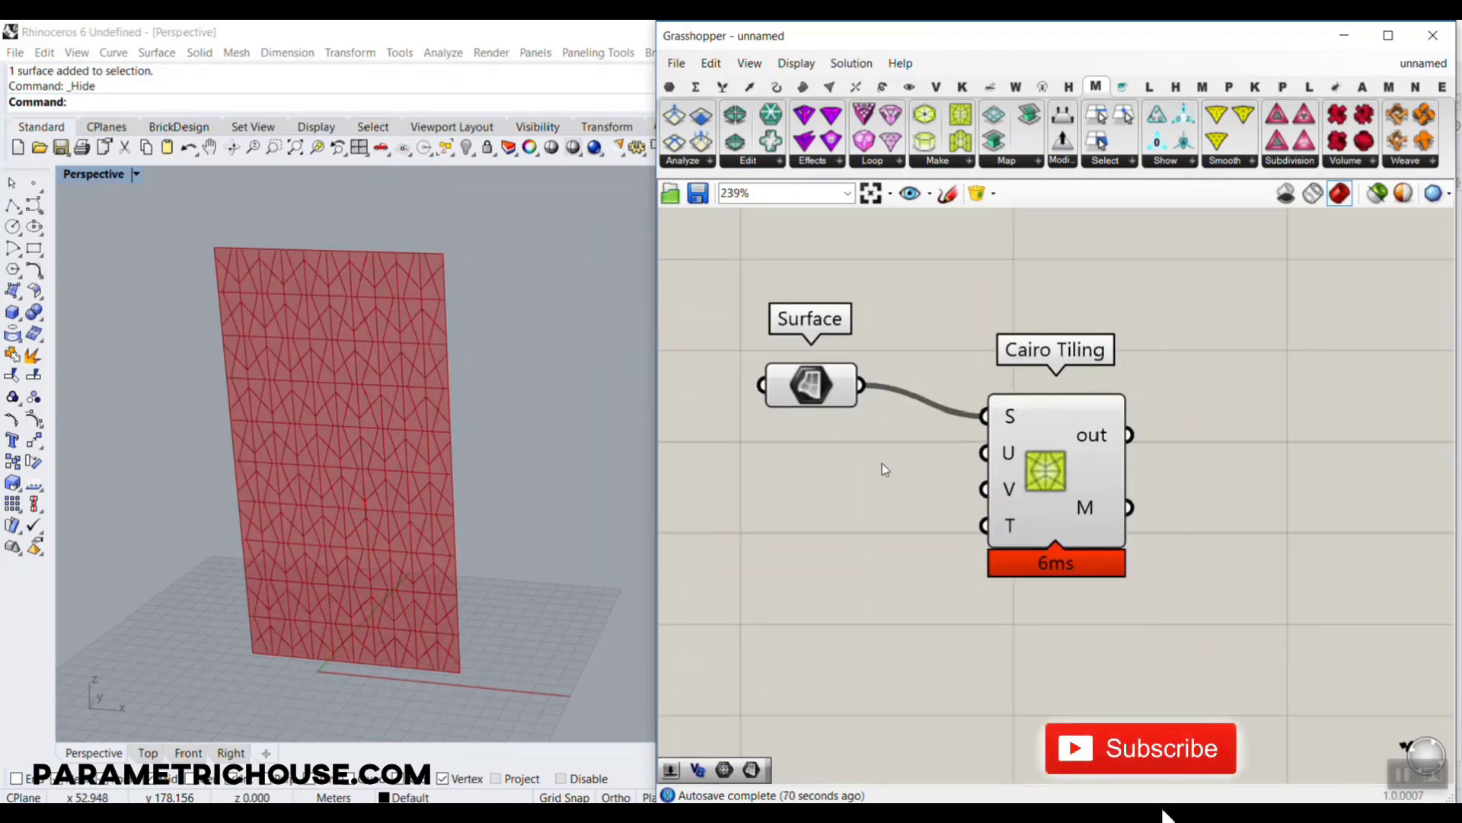
# Step: Turn off the Surface parameter's preview and place Cairo Tiling farther from it with the connecting wire straight
pyautogui.rightClick(824, 387)
pyautogui.click(869, 424)
pyautogui.moveTo(1049, 464); pyautogui.dragTo(1049, 434)
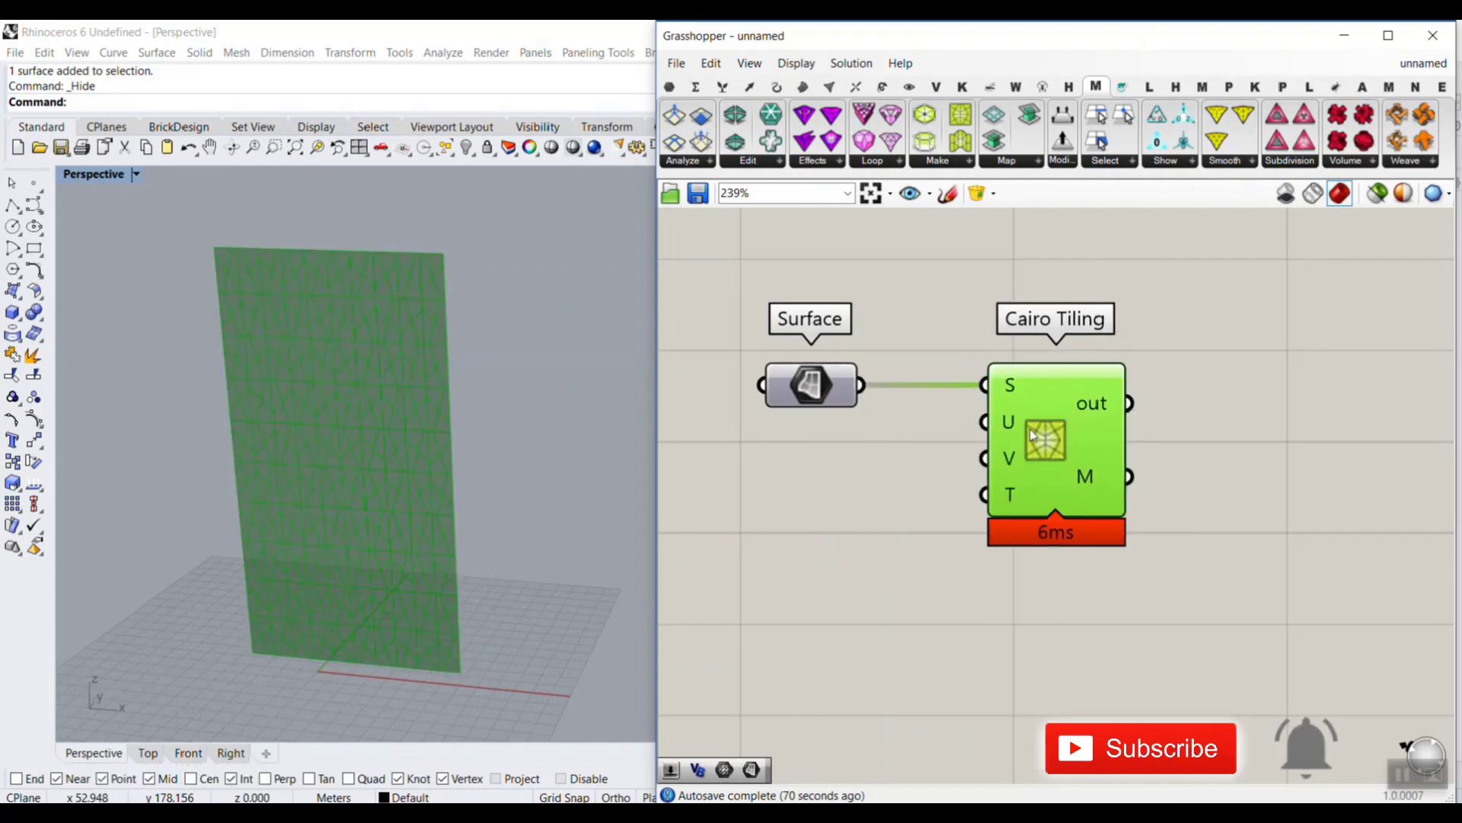
pyautogui.click(365, 435)
pyautogui.scroll(5, 419, 464)
pyautogui.scroll(-6, 381, 478)
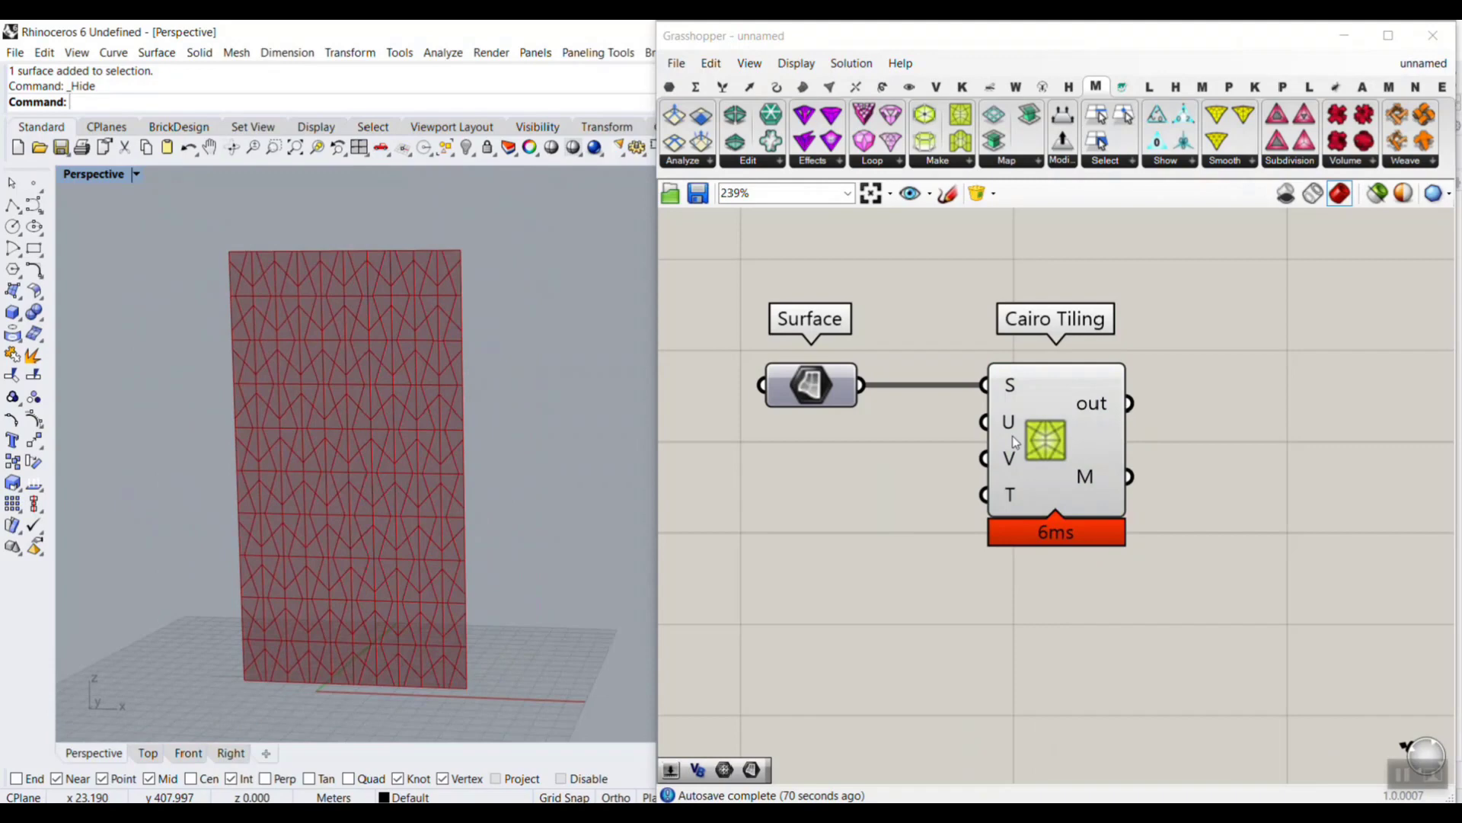
pyautogui.moveTo(1013, 436); pyautogui.dragTo(1046, 435)
# Step: Create an integer slider from 1 to 10, set it to 4, and connect it to the U input of Cairo Tiling
pyautogui.doubleClick(806, 460)
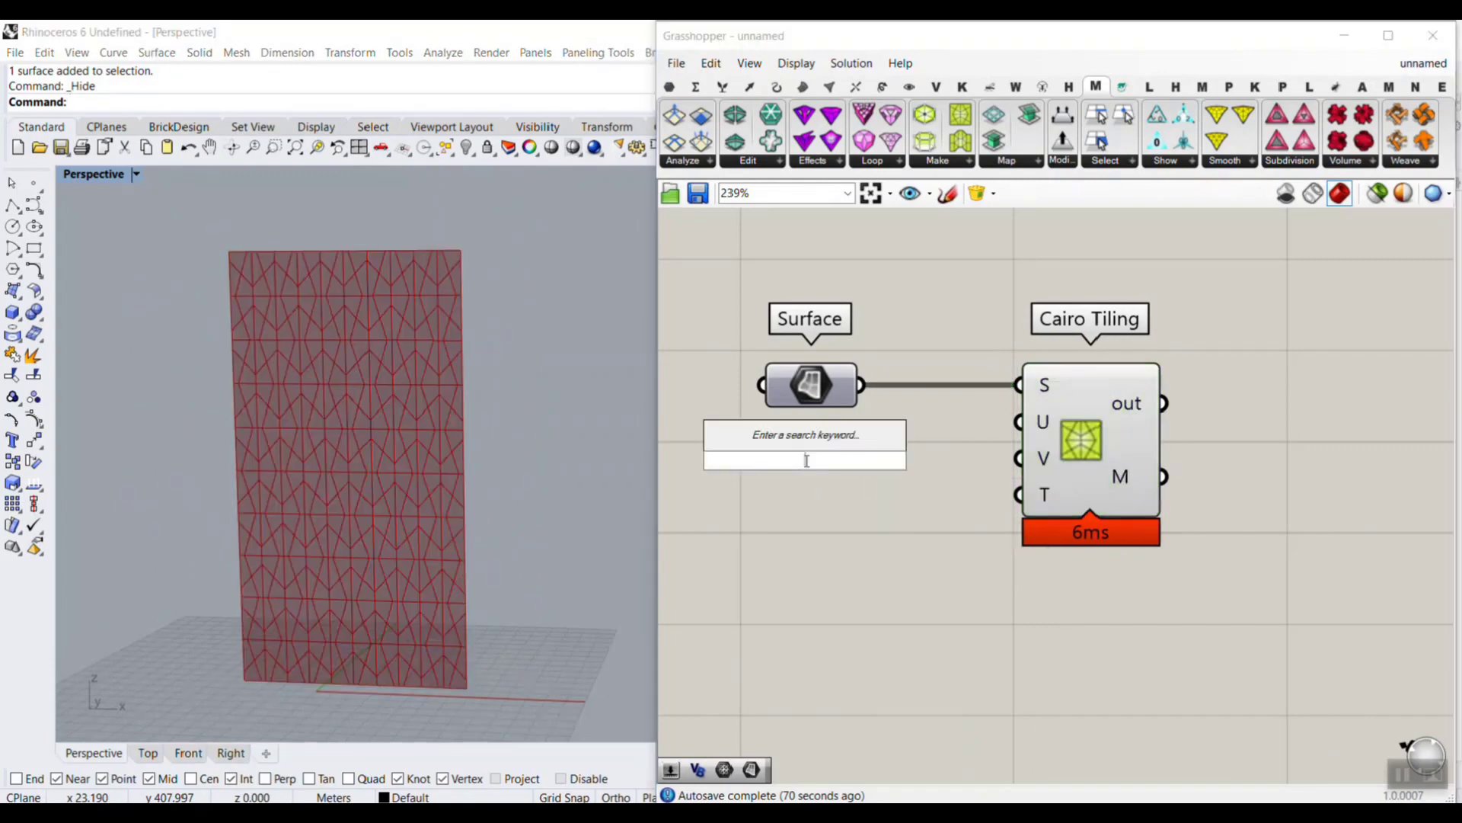
pyautogui.write('1..1')
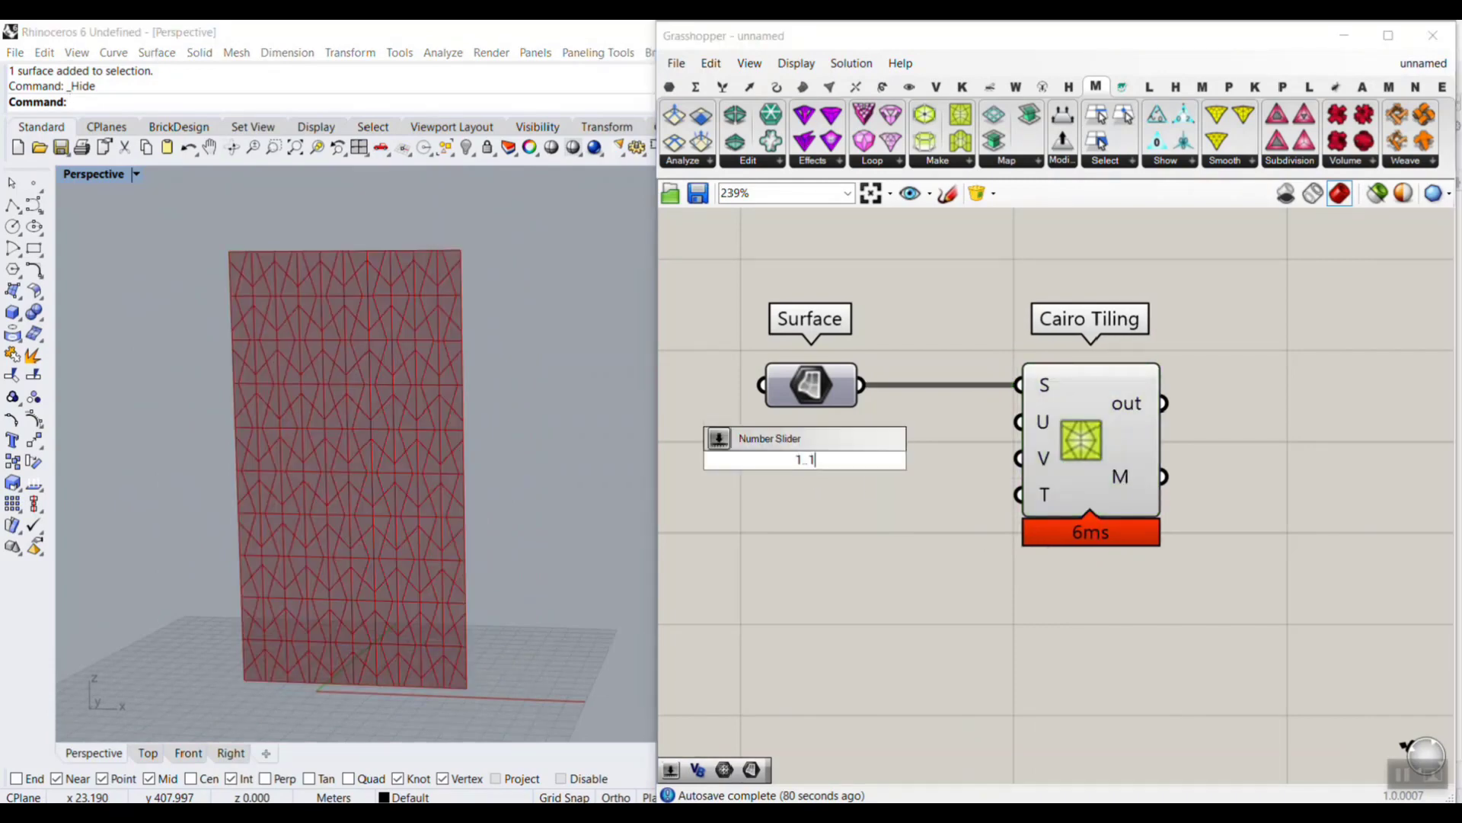
pyautogui.write('0')
pyautogui.press('Return')
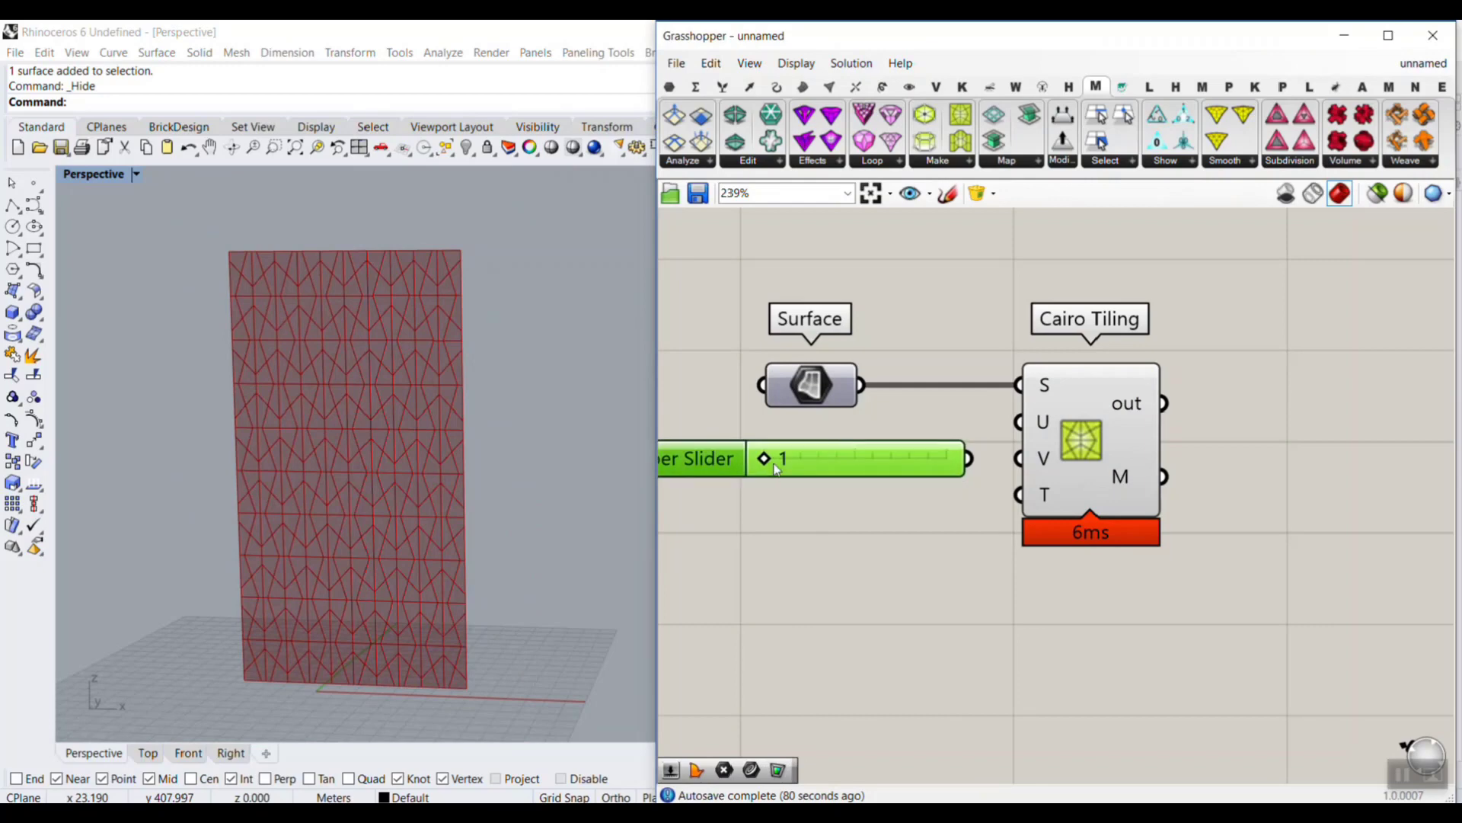
pyautogui.moveTo(764, 459); pyautogui.dragTo(814, 458)
pyautogui.moveTo(974, 457); pyautogui.dragTo(1019, 421)
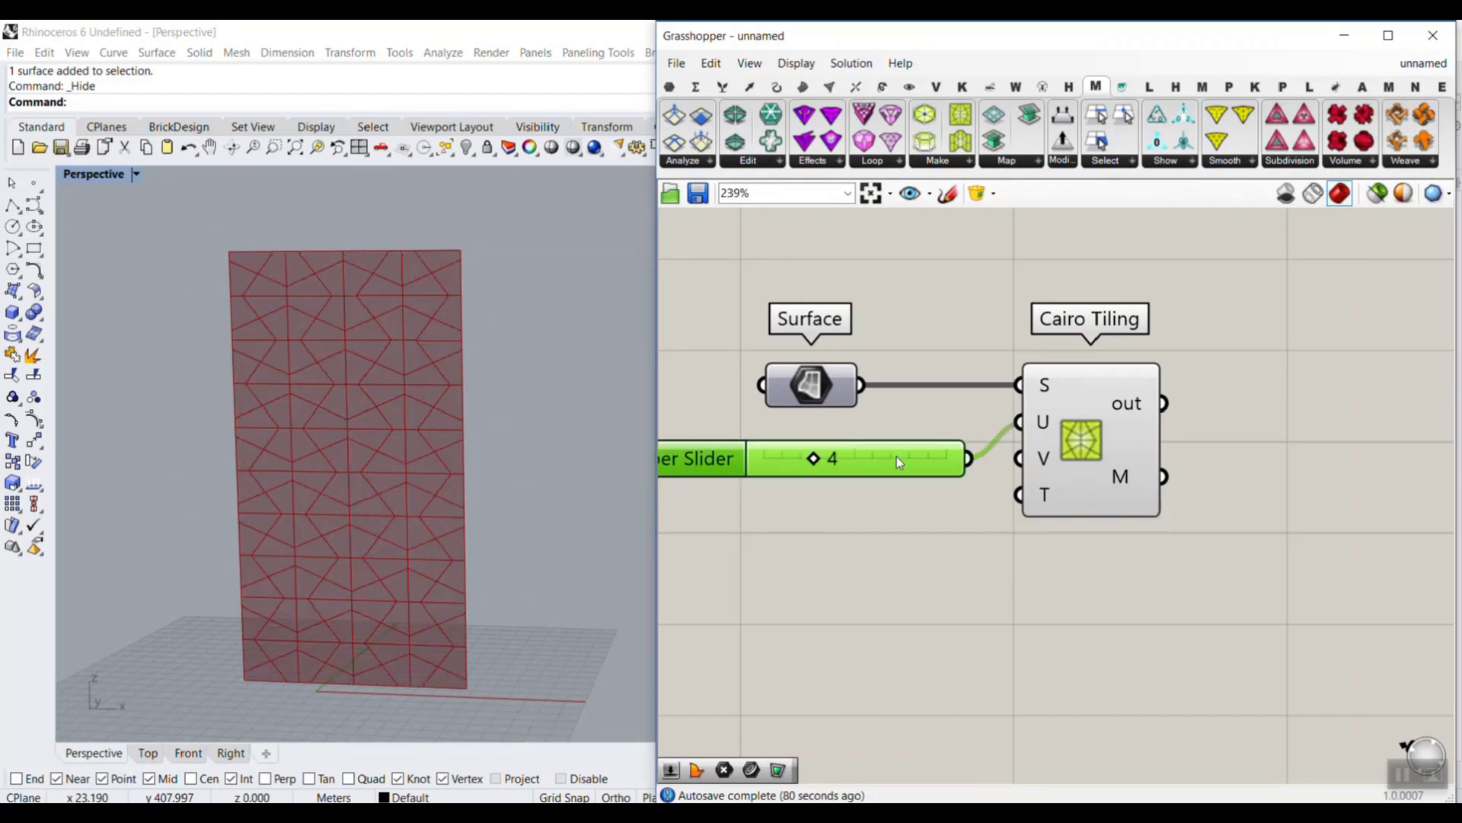
# Step: Duplicate the U slider, connect the copy to the V input of Cairo Tiling, and set it to 7
pyautogui.moveTo(897, 455); pyautogui.dragTo(1021, 457)
pyautogui.hotkey('ctrl', 'c')
pyautogui.hotkey('ctrl', 'v')
pyautogui.moveTo(809, 480); pyautogui.dragTo(859, 484)
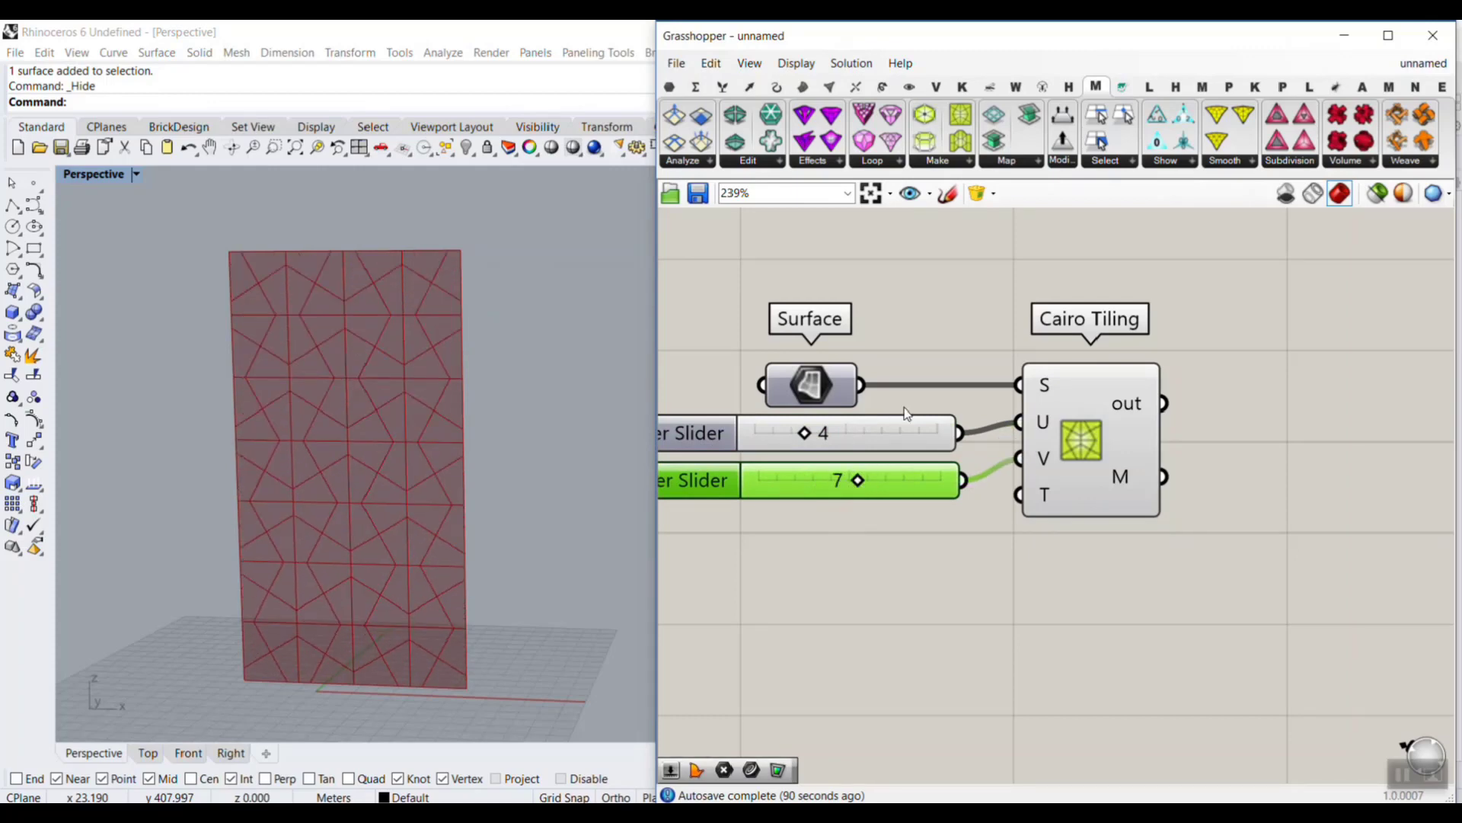
pyautogui.scroll(-2, 944, 539)
pyautogui.scroll(2, 995, 487)
pyautogui.moveTo(1065, 423)
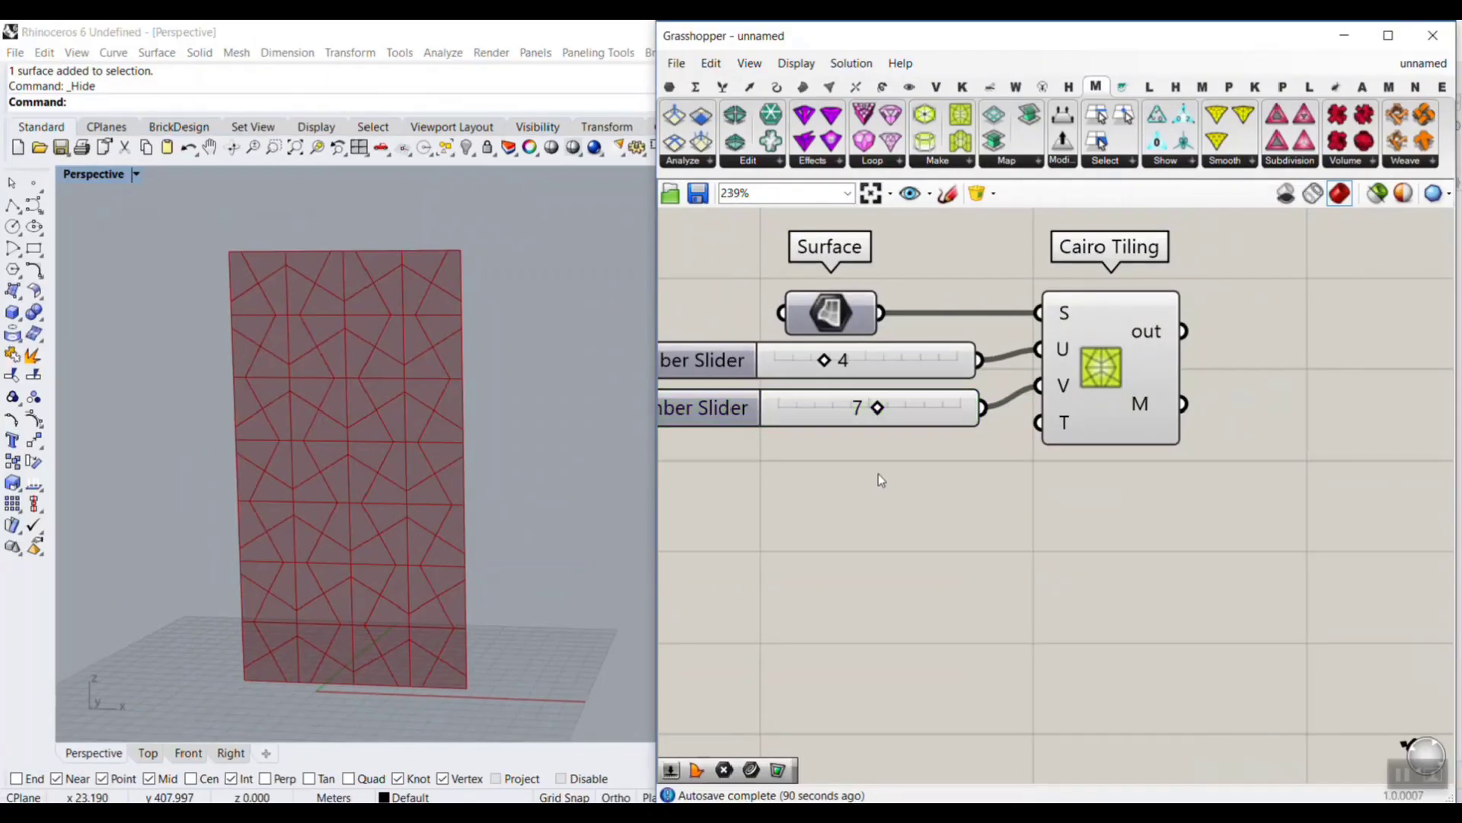
# Step: Create a 0.256 number slider, connect it to the T input of Cairo Tiling, and place it below the other sliders
pyautogui.doubleClick(768, 505)
pyautogui.write('0.256')
pyautogui.press('Return')
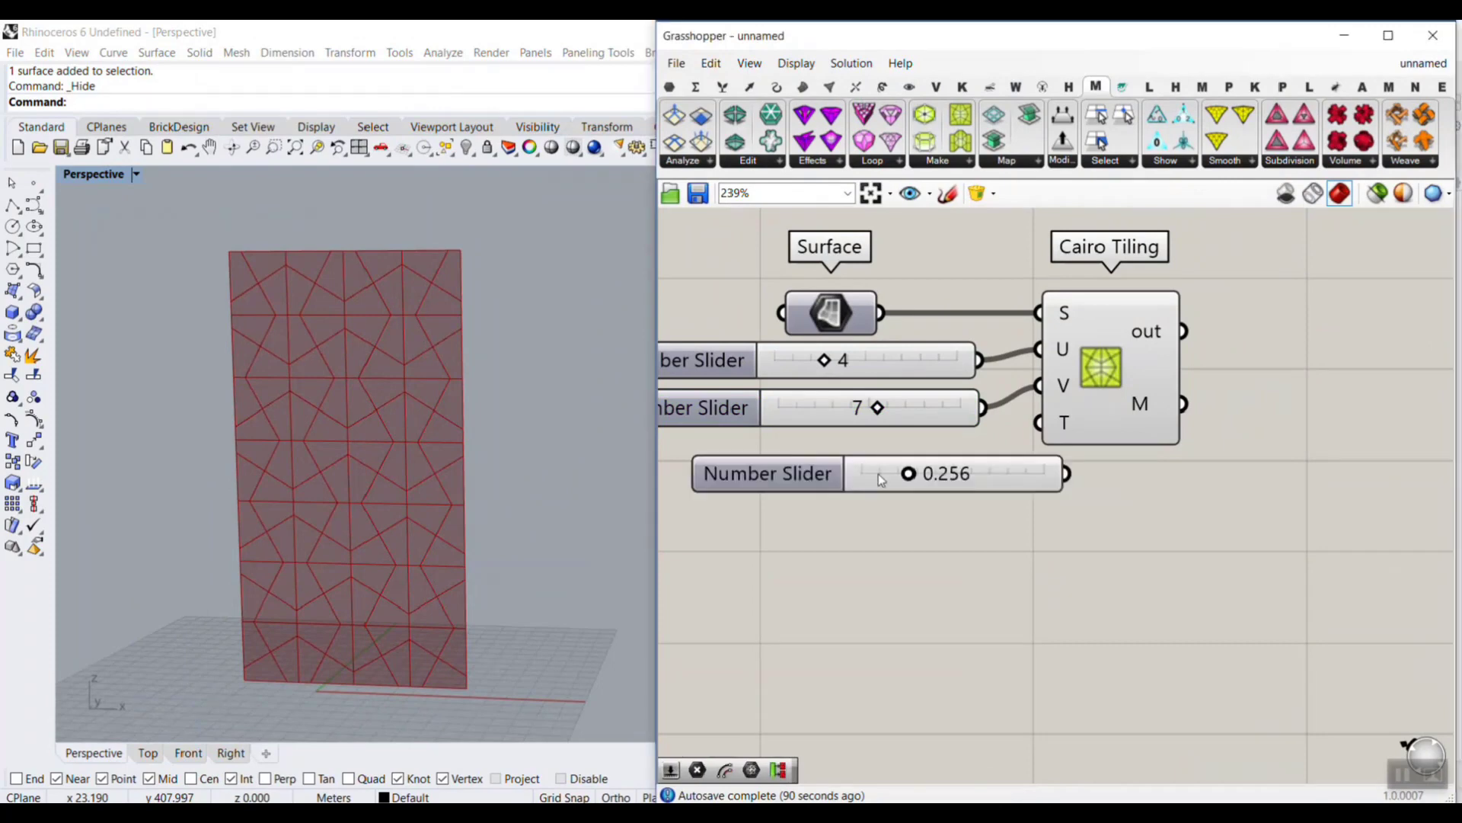
pyautogui.moveTo(1067, 473); pyautogui.dragTo(1040, 423)
pyautogui.moveTo(1013, 476); pyautogui.dragTo(932, 489)
# Step: Vary the T slider to 0.413 to test the tile shape, and settle it at 0.236
pyautogui.scroll(2, 814, 485)
pyautogui.moveTo(833, 488); pyautogui.dragTo(875, 484)
pyautogui.scroll(-5, 875, 485)
pyautogui.moveTo(1235, 374); pyautogui.dragTo(1227, 405, button='right')
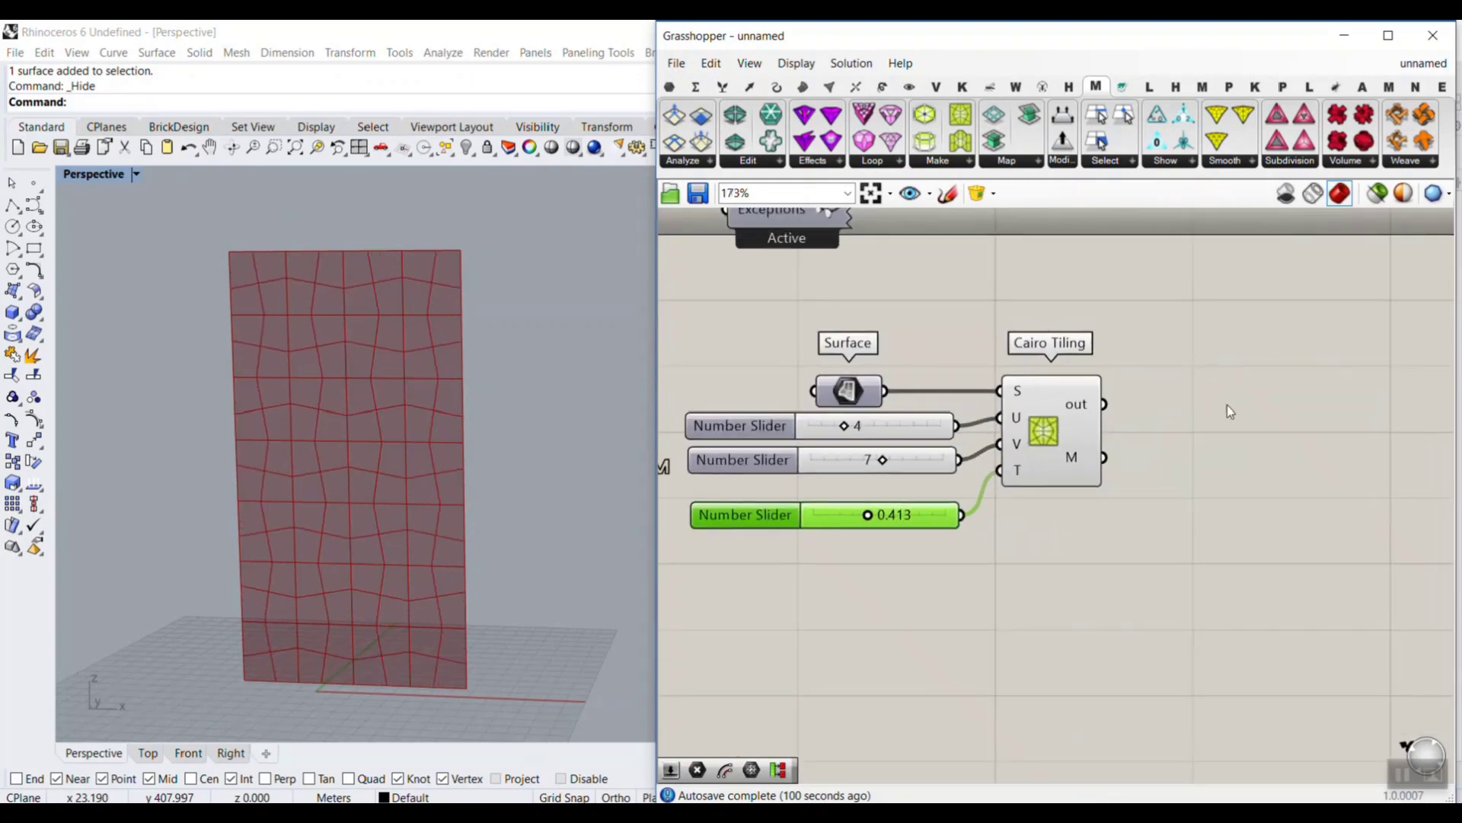
pyautogui.scroll(1, 1109, 503)
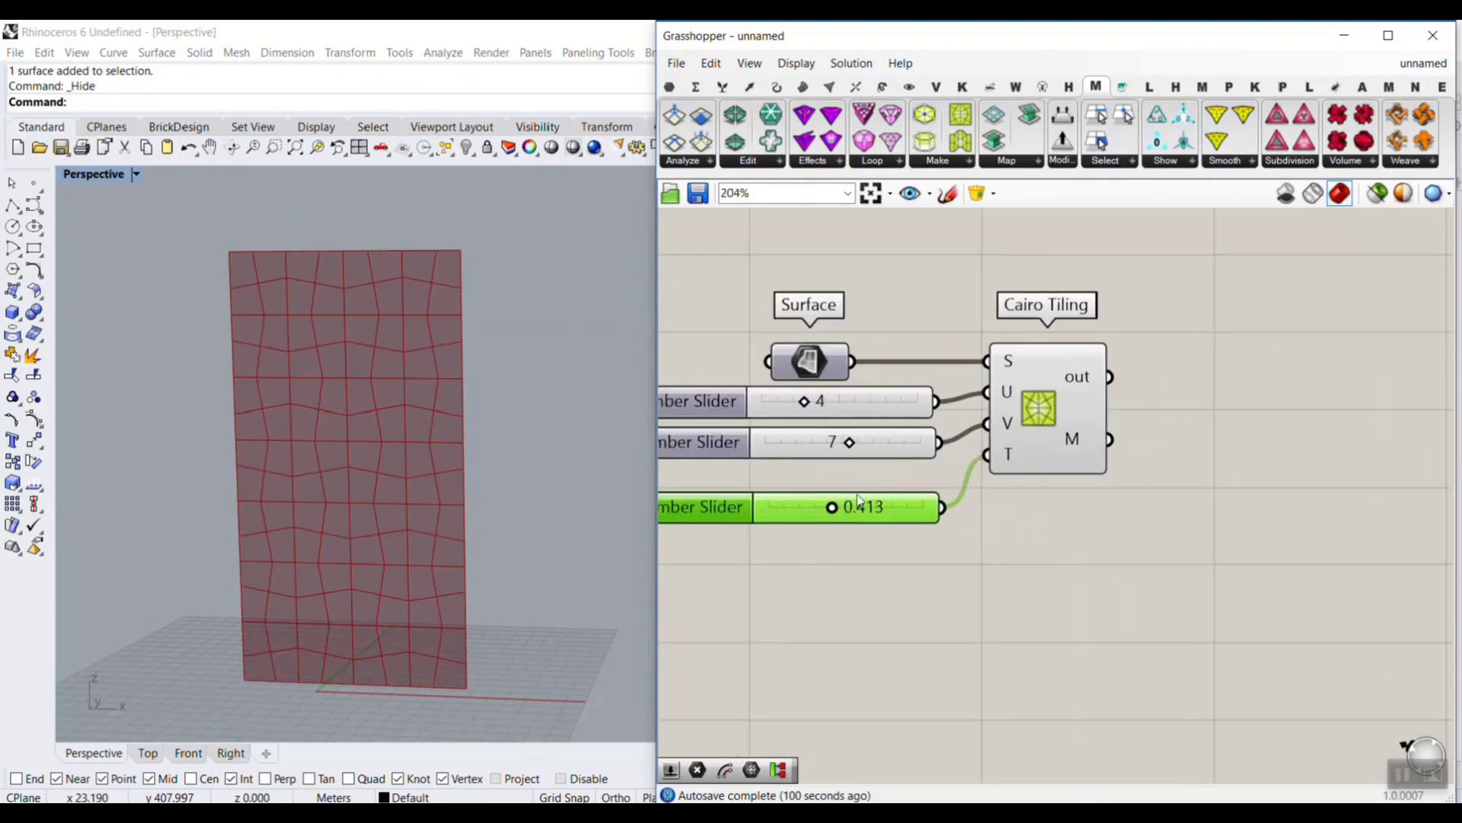
pyautogui.moveTo(835, 510); pyautogui.dragTo(804, 509)
# Step: Add Weaverbird's Picture Frame and Mesh Window components and connect Cairo Tiling's M output to both Mesh/Polylines inputs
pyautogui.moveTo(1190, 503); pyautogui.dragTo(1048, 535, button='right')
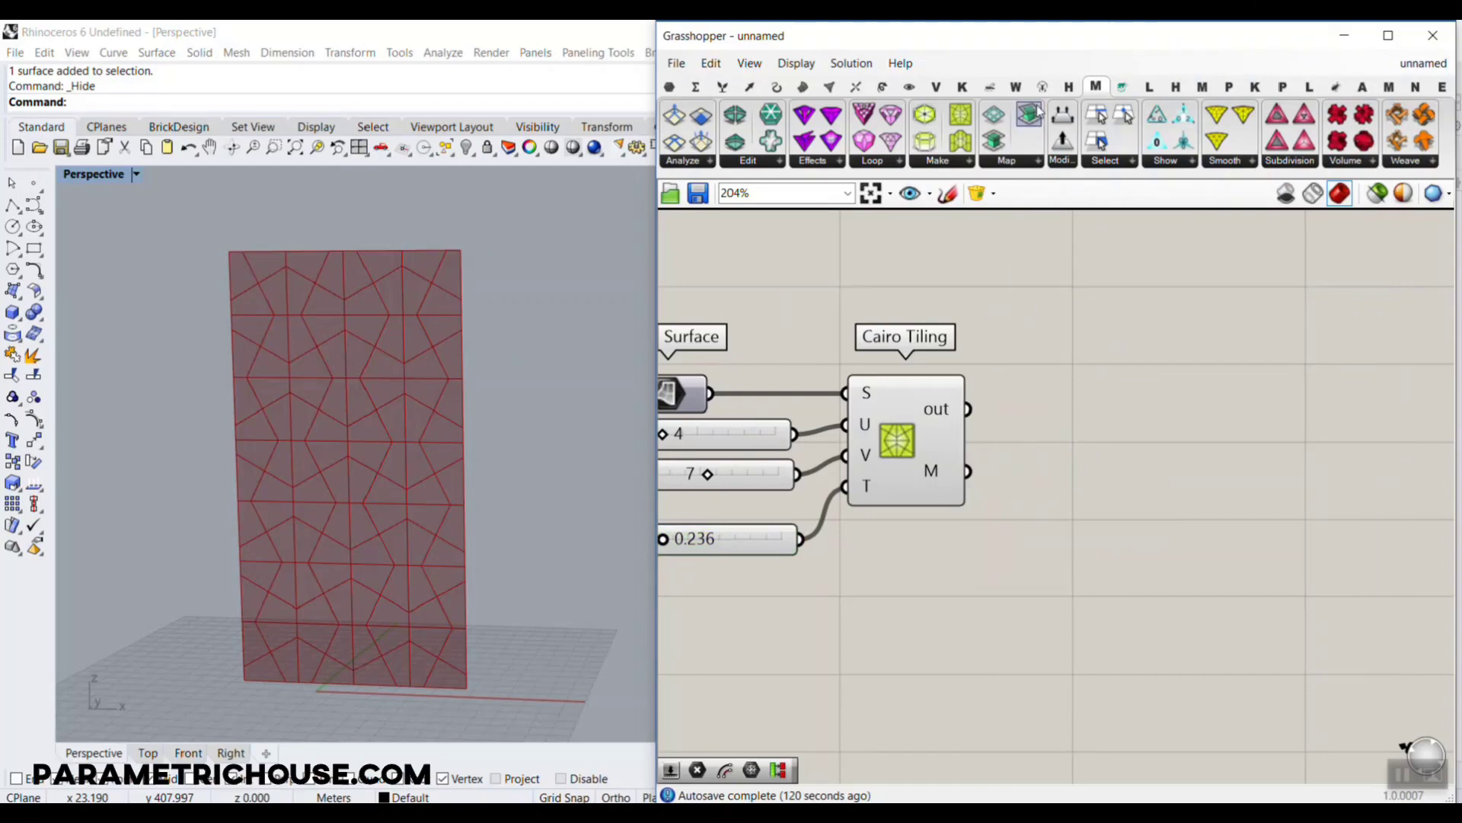
pyautogui.click(1015, 86)
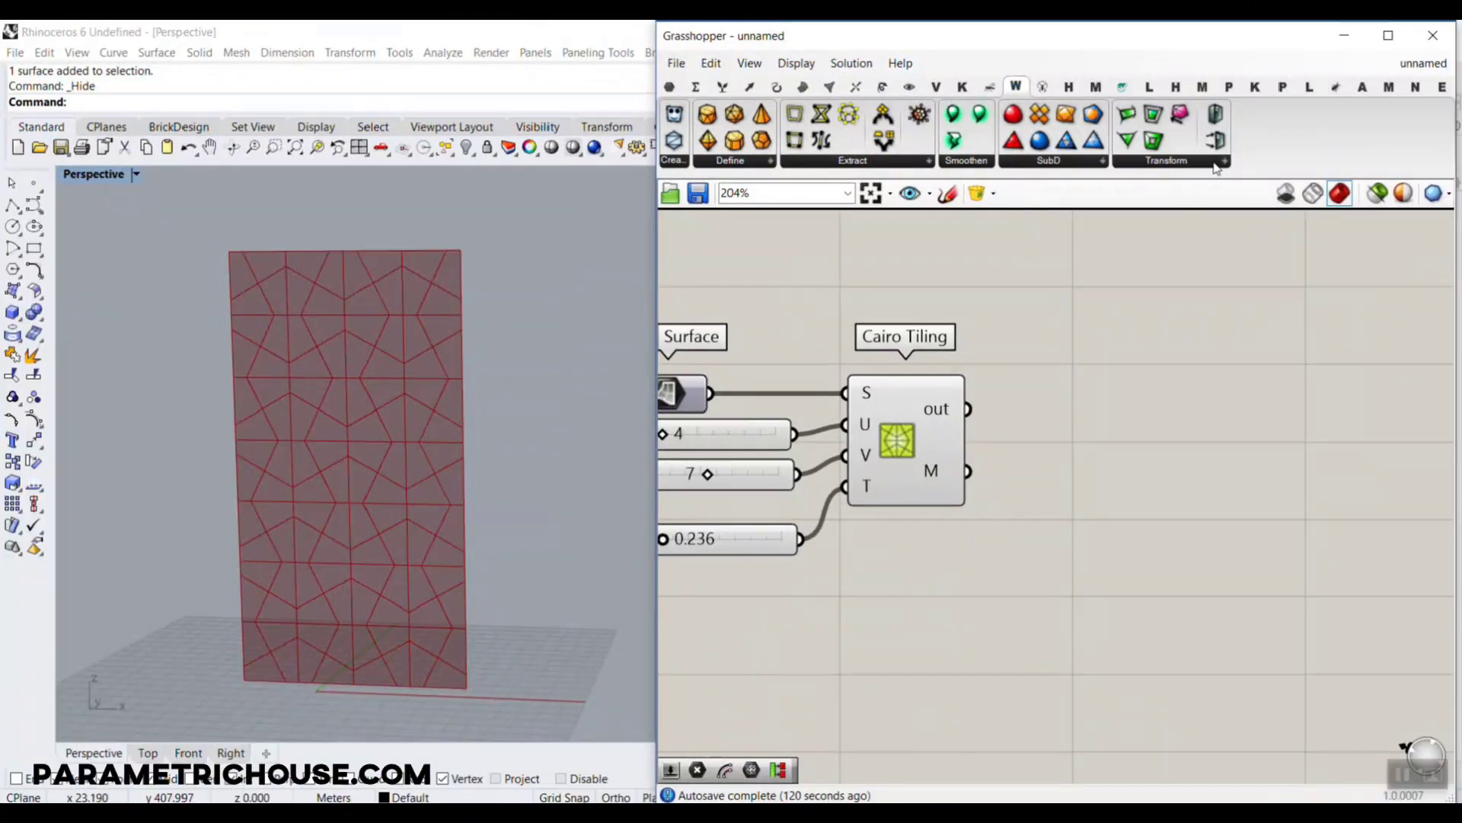
pyautogui.click(1223, 162)
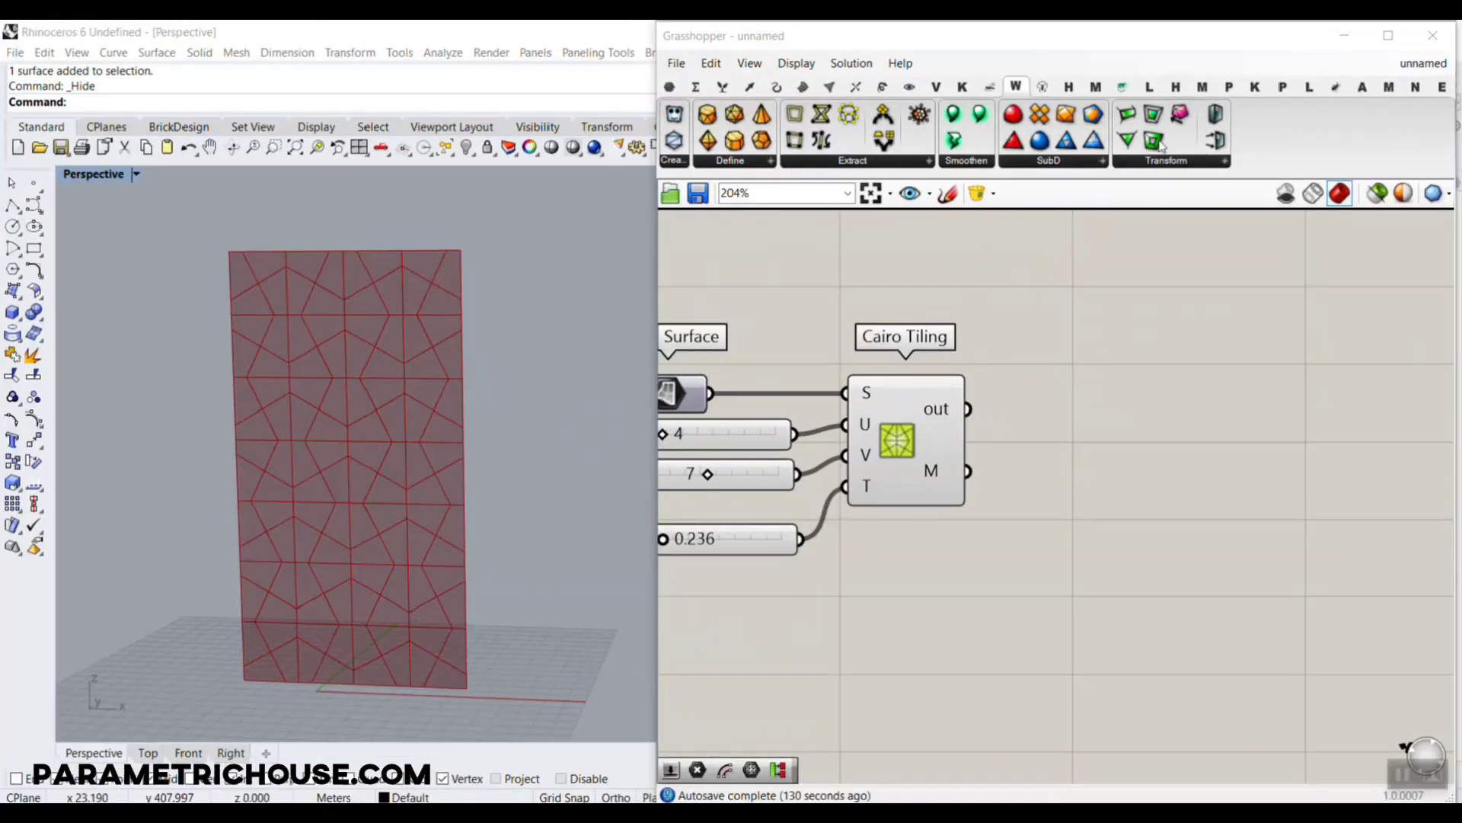
pyautogui.moveTo(1158, 141); pyautogui.dragTo(1177, 537)
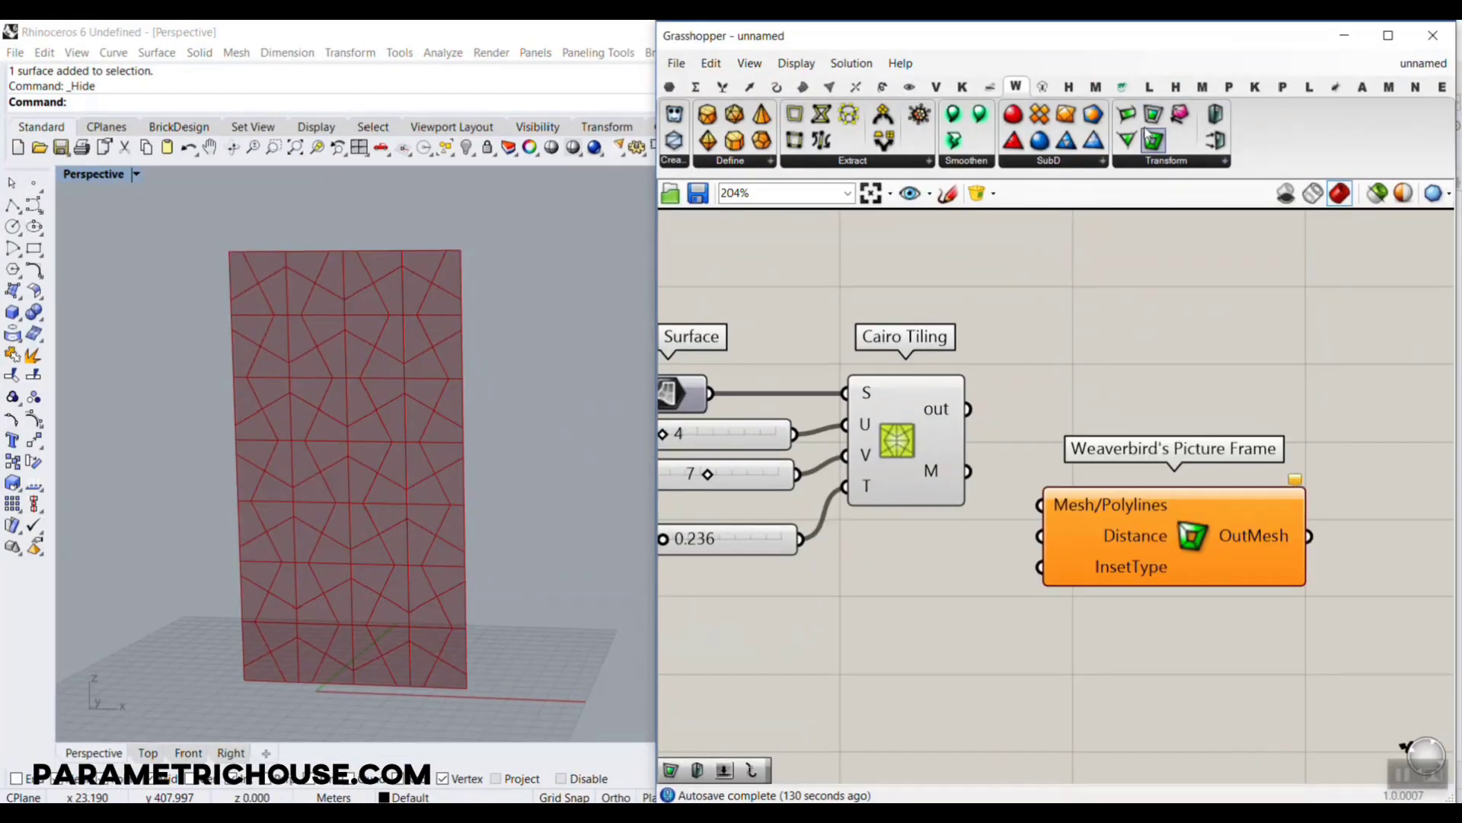
pyautogui.moveTo(1148, 131); pyautogui.dragTo(1198, 415)
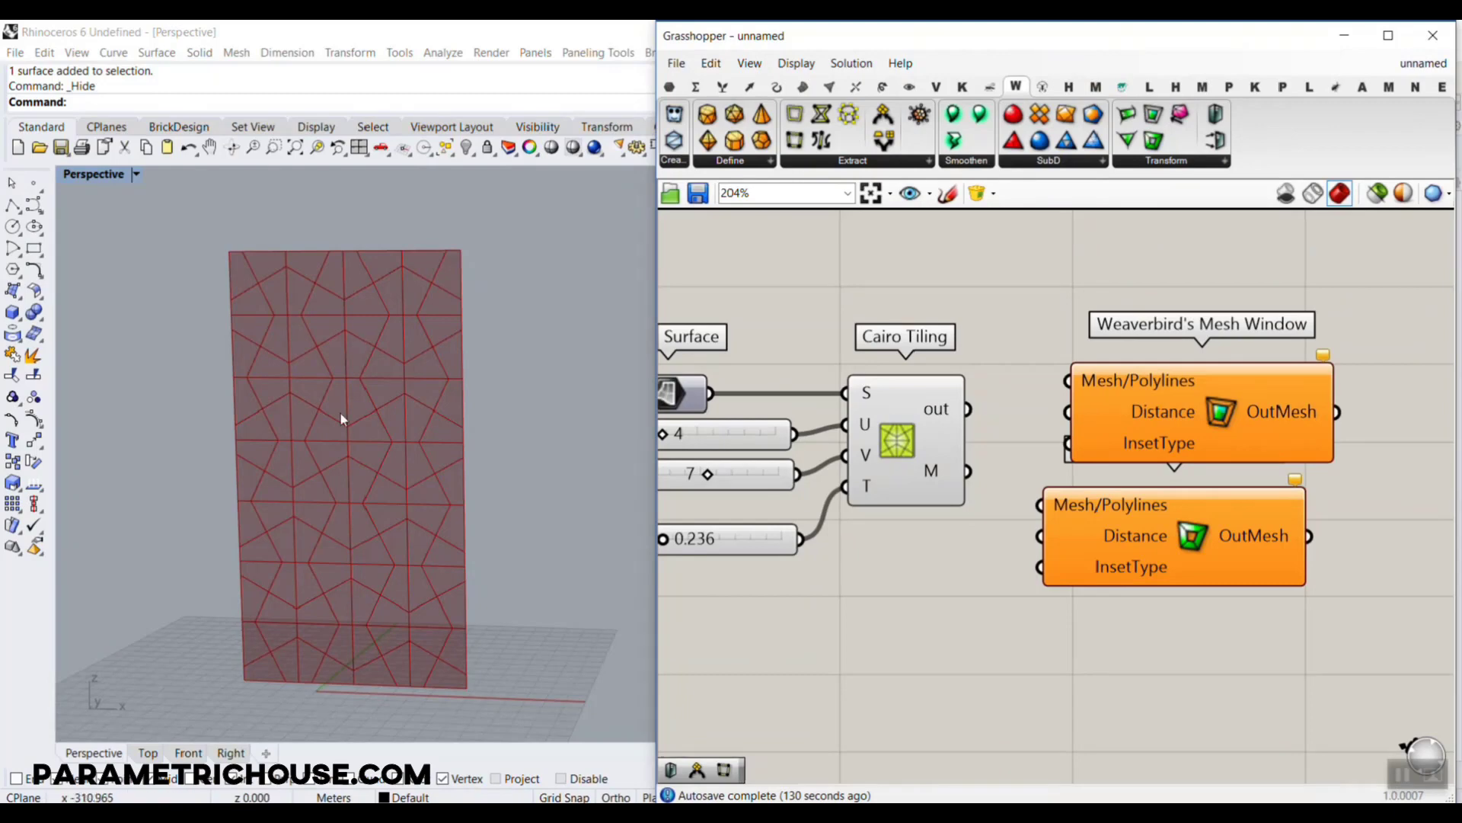
pyautogui.moveTo(967, 471); pyautogui.dragTo(1039, 504)
pyautogui.scroll(10, 294, 450)
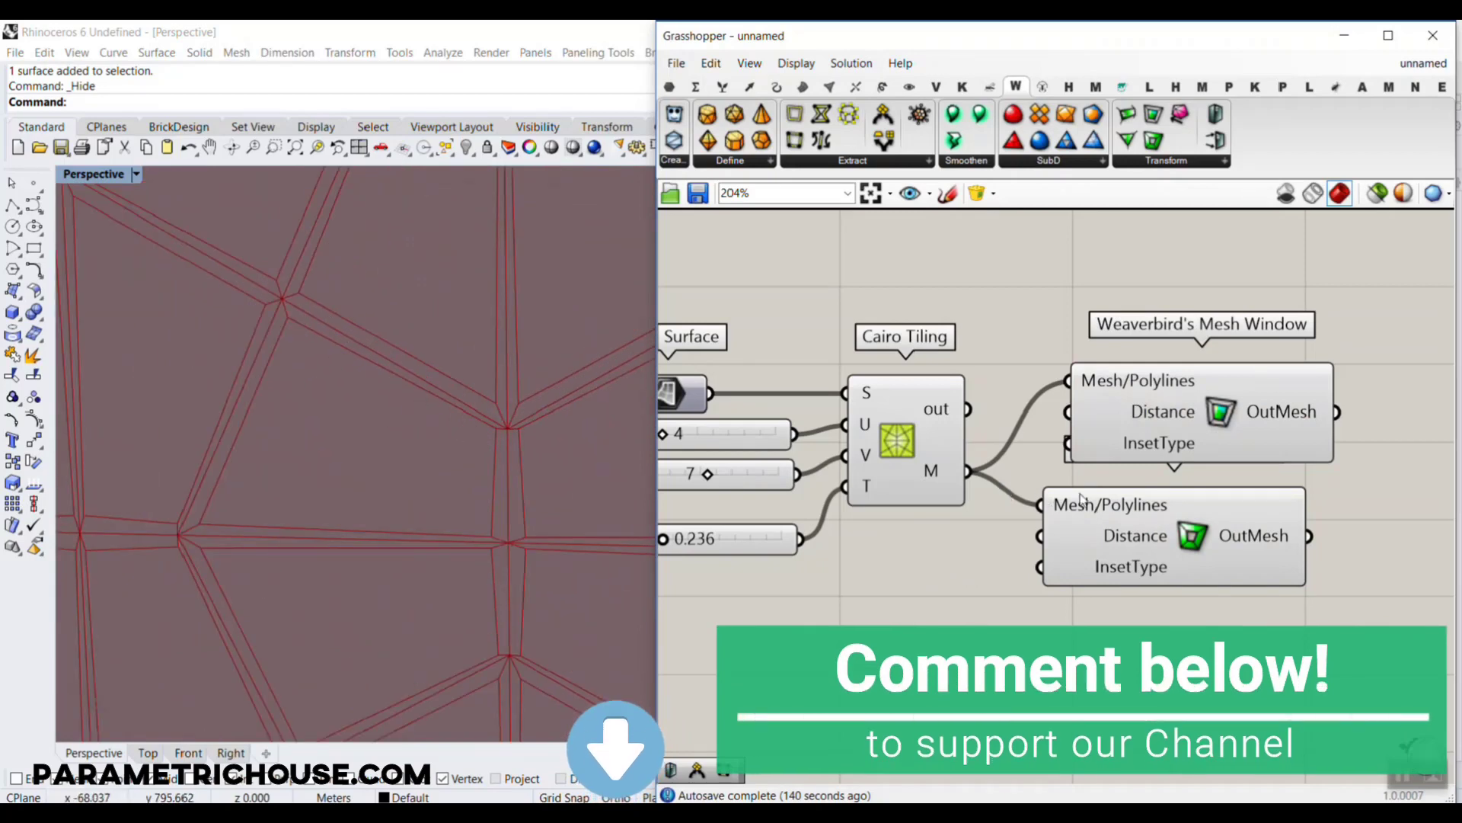
# Step: Set InsetType to Parallelogram on both Mesh Window and Picture Frame, and shift Picture Frame slightly away from Cairo Tiling
pyautogui.rightClick(1150, 446)
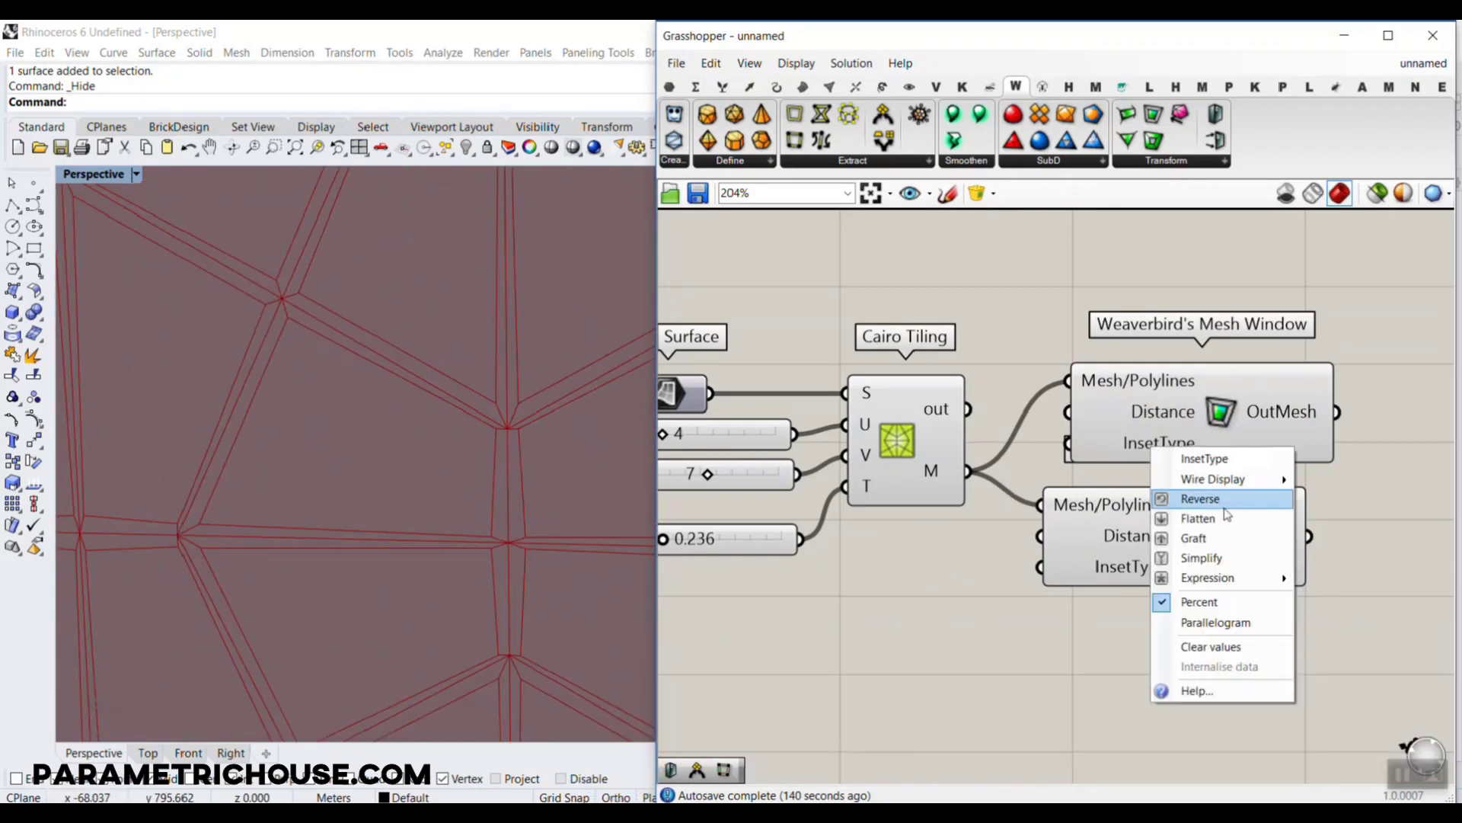
pyautogui.click(1249, 623)
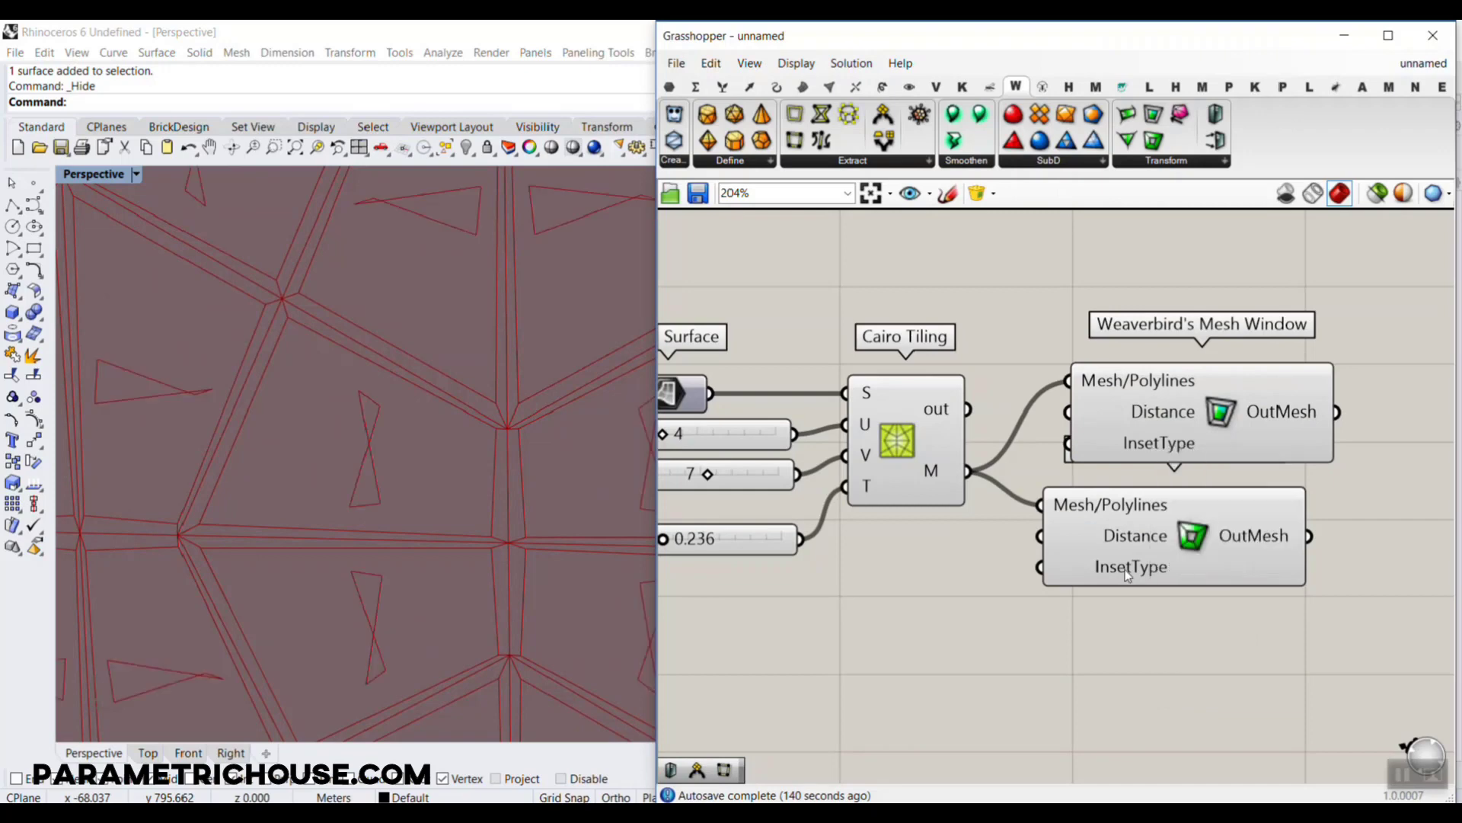
pyautogui.click(1190, 721)
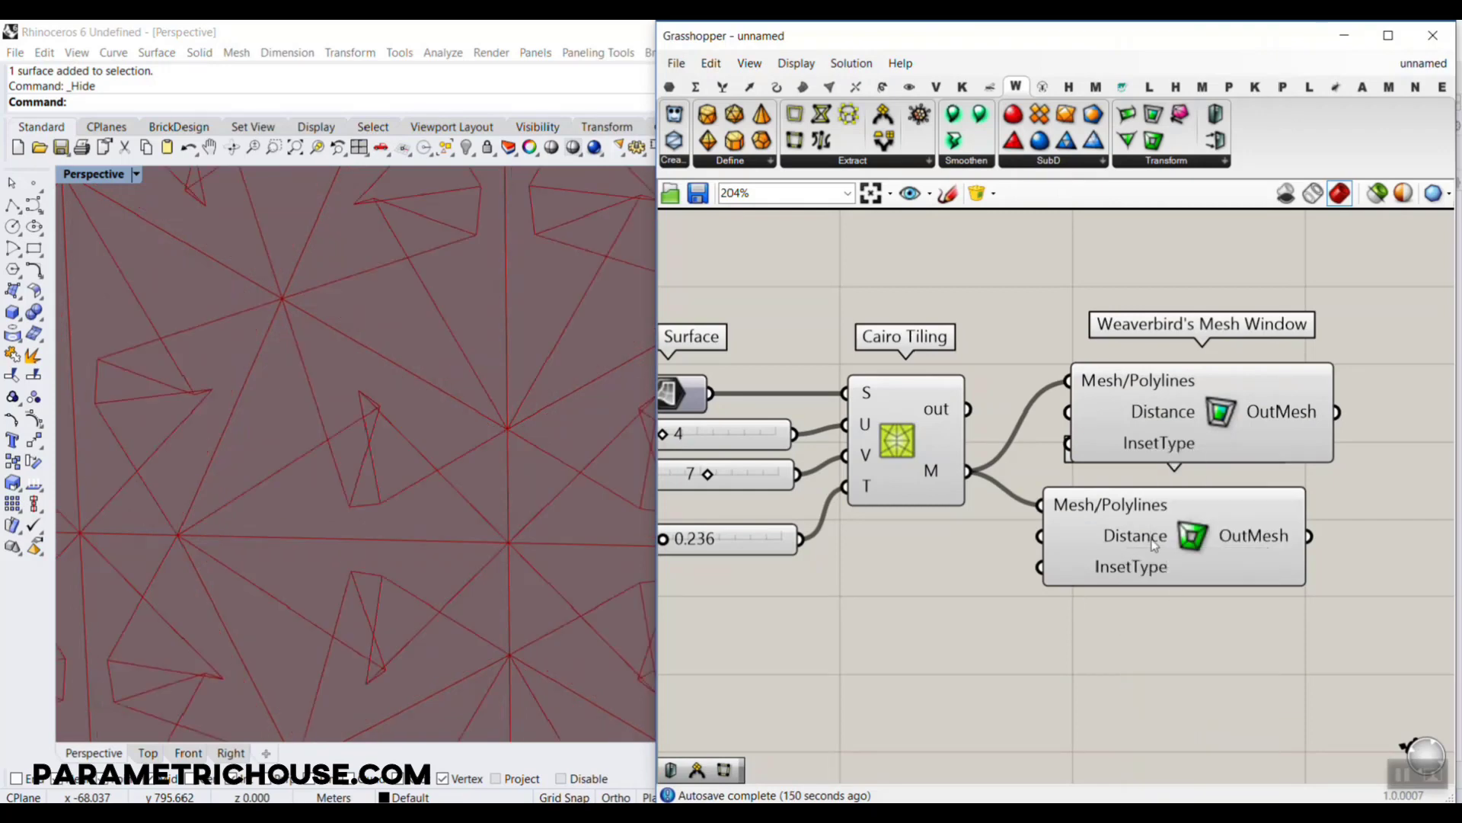
pyautogui.moveTo(1150, 538); pyautogui.dragTo(1200, 539)
# Step: Create a 1.2 number slider and connect it to the Distance inputs of both Mesh Window and Picture Frame
pyautogui.moveTo(892, 620); pyautogui.dragTo(1035, 577, button='right')
pyautogui.click(1035, 577)
pyautogui.doubleClick(1035, 578)
pyautogui.click(1072, 711)
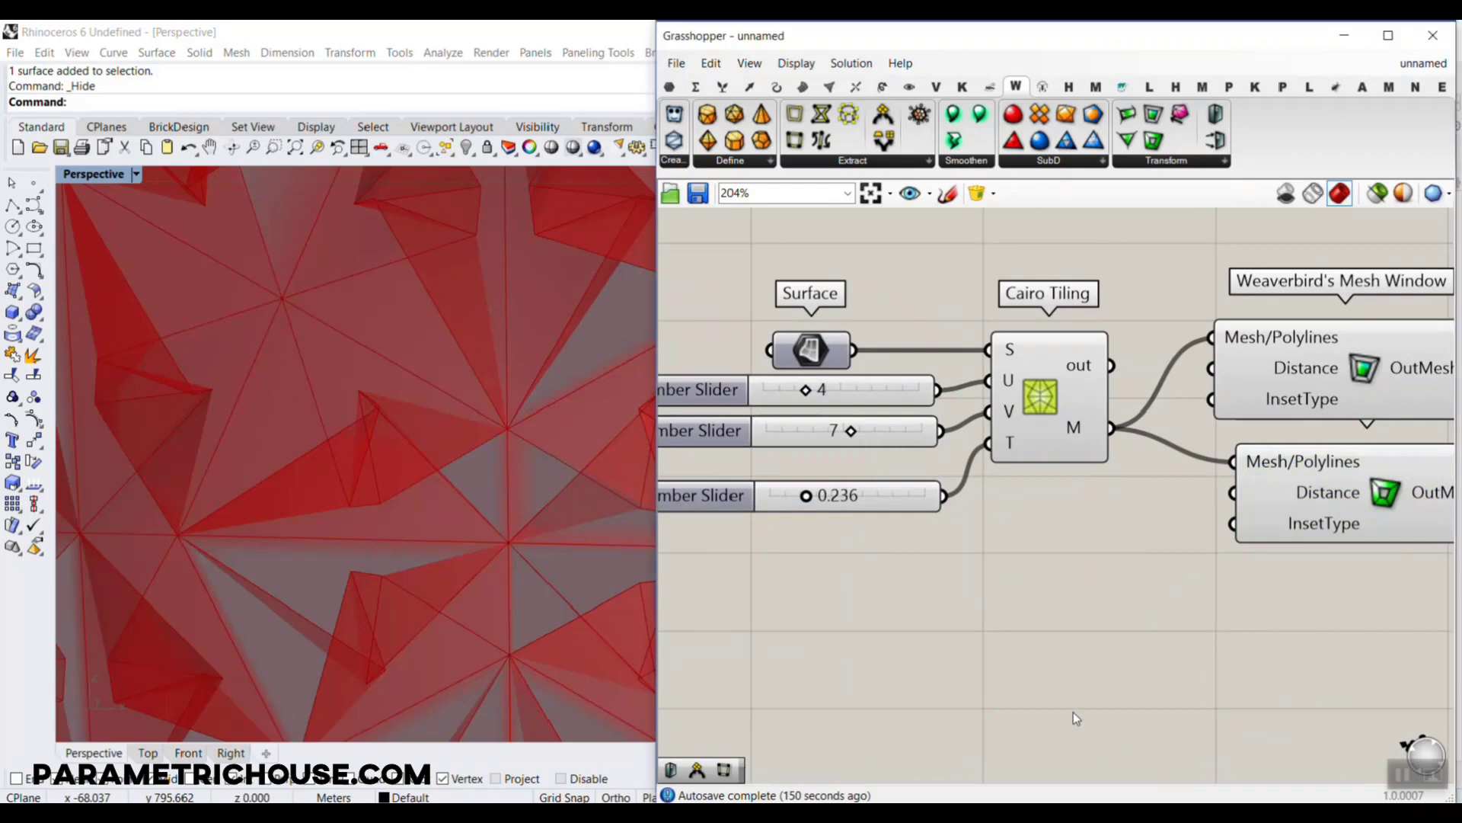
pyautogui.scroll(-6, 392, 457)
pyautogui.doubleClick(1060, 565)
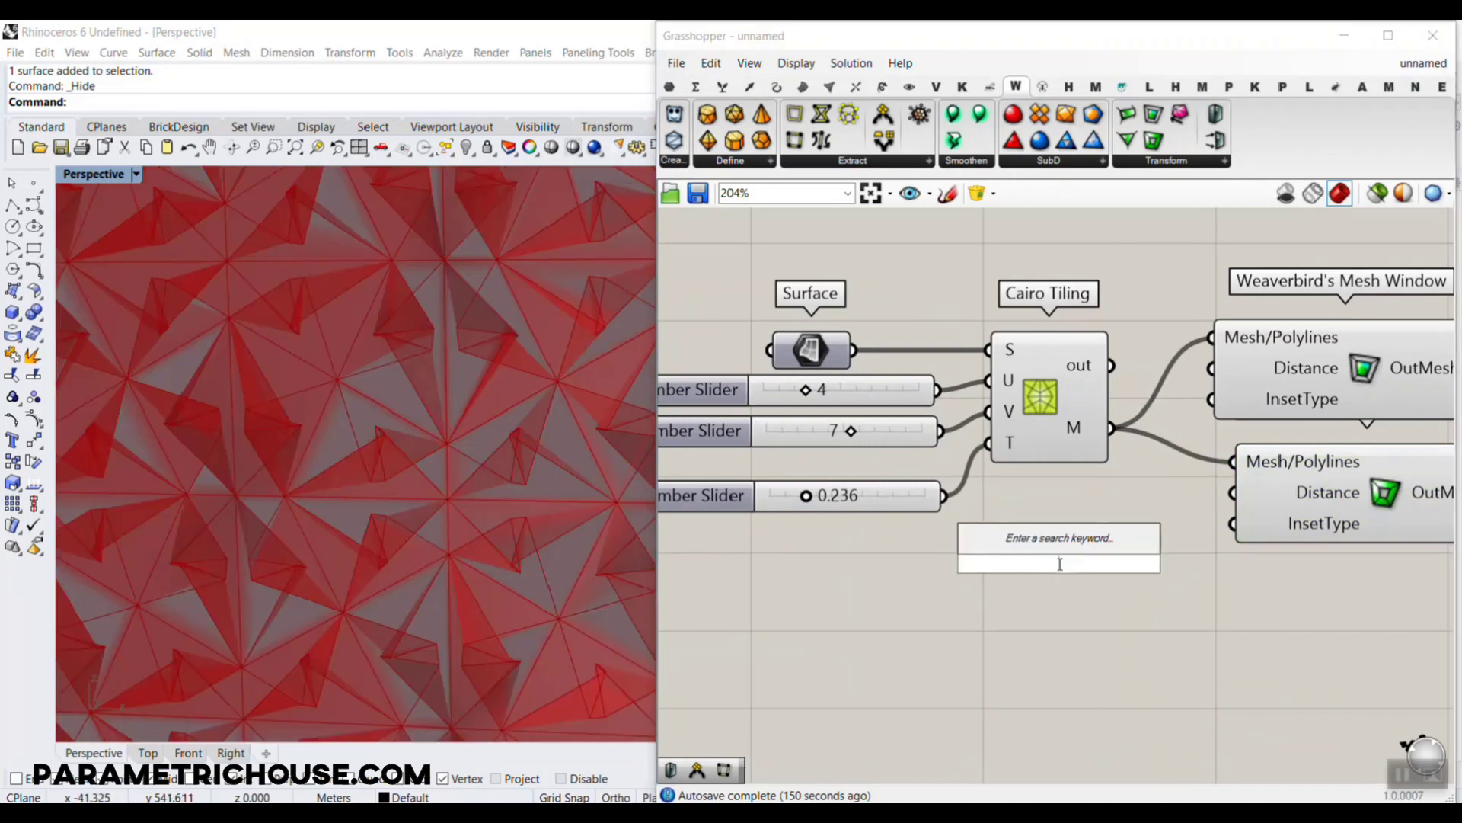
pyautogui.write('1.2')
pyautogui.press('Return')
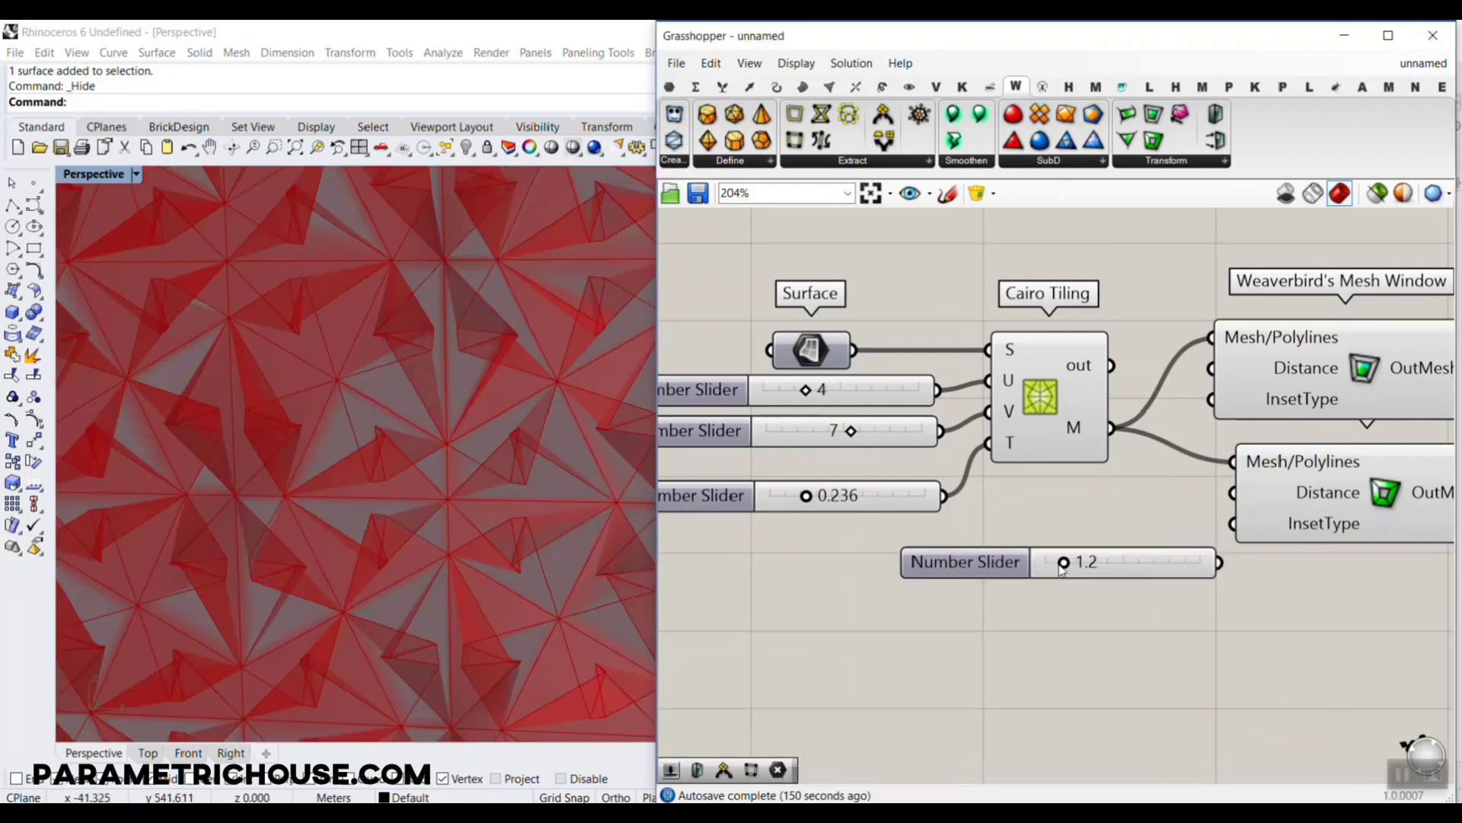
pyautogui.moveTo(1201, 562); pyautogui.dragTo(1217, 384)
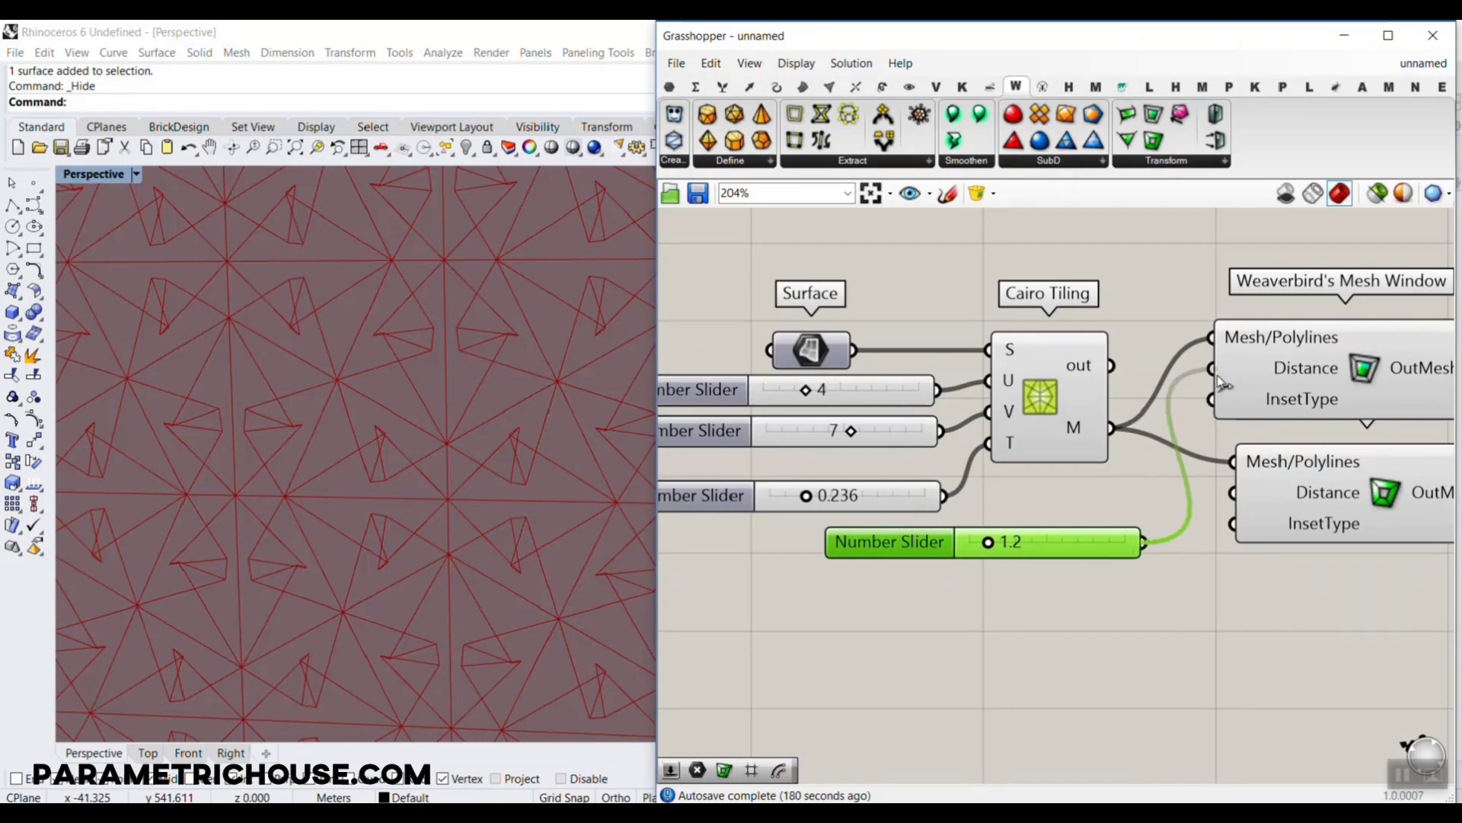
pyautogui.moveTo(1145, 541); pyautogui.dragTo(1233, 493)
pyautogui.click(1174, 614)
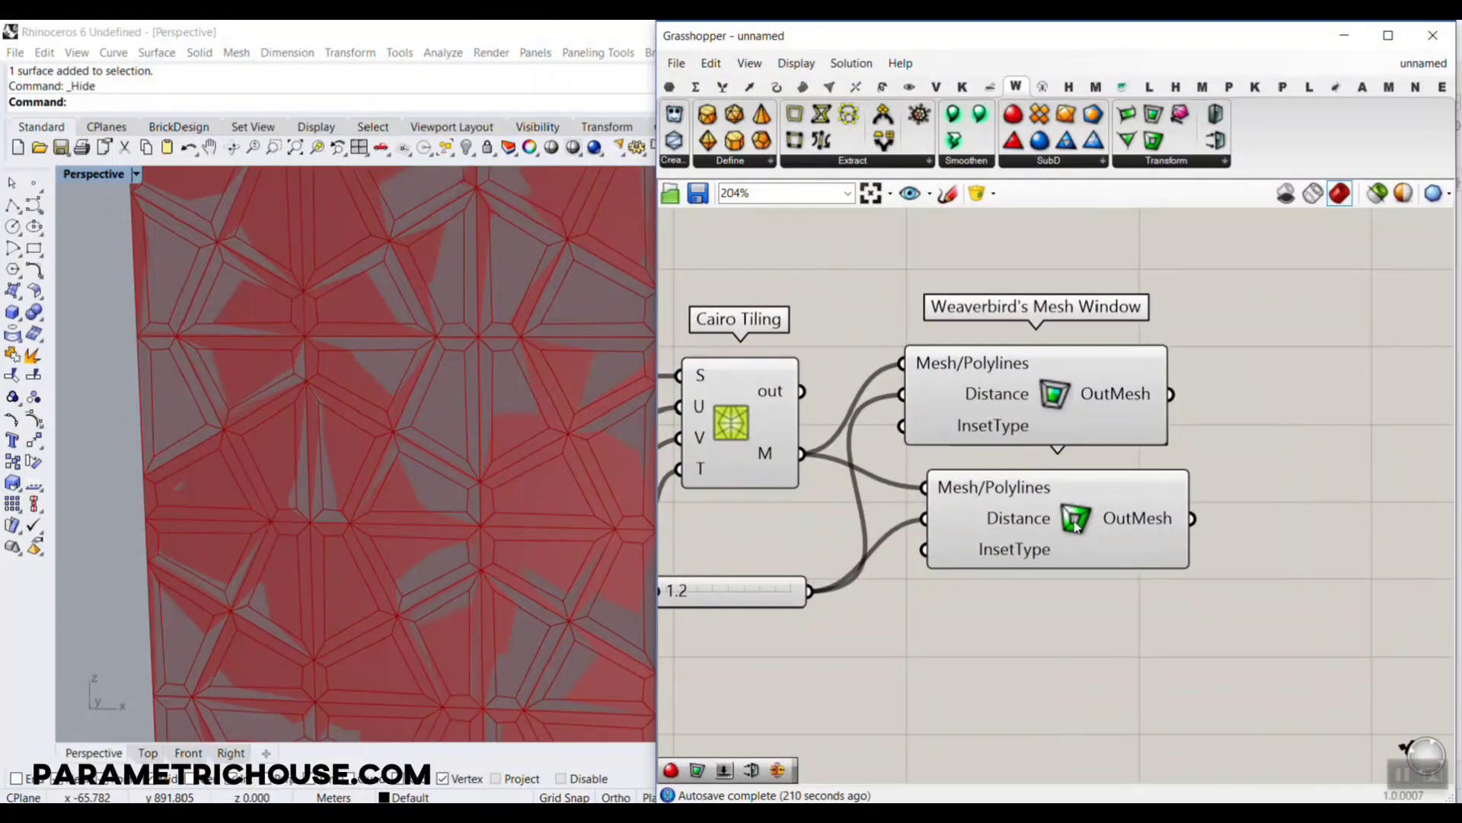
# Step: Add a Weaverbird's Mesh Thicken component and connect Picture Frame's OutMesh to its Mesh/Curves input
pyautogui.click(1076, 526)
pyautogui.click(1327, 498)
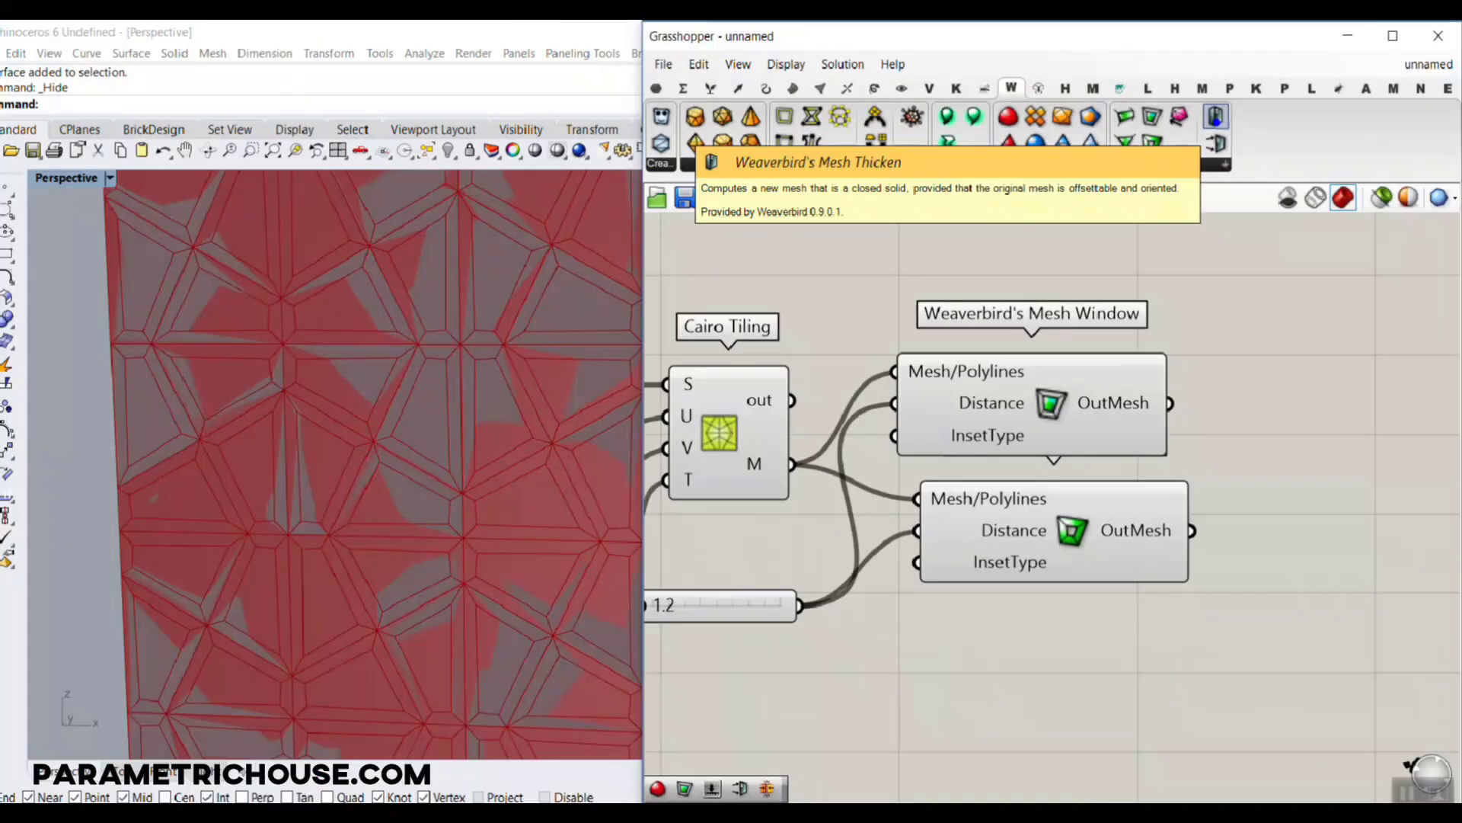
pyautogui.click(1216, 116)
pyautogui.click(1411, 597)
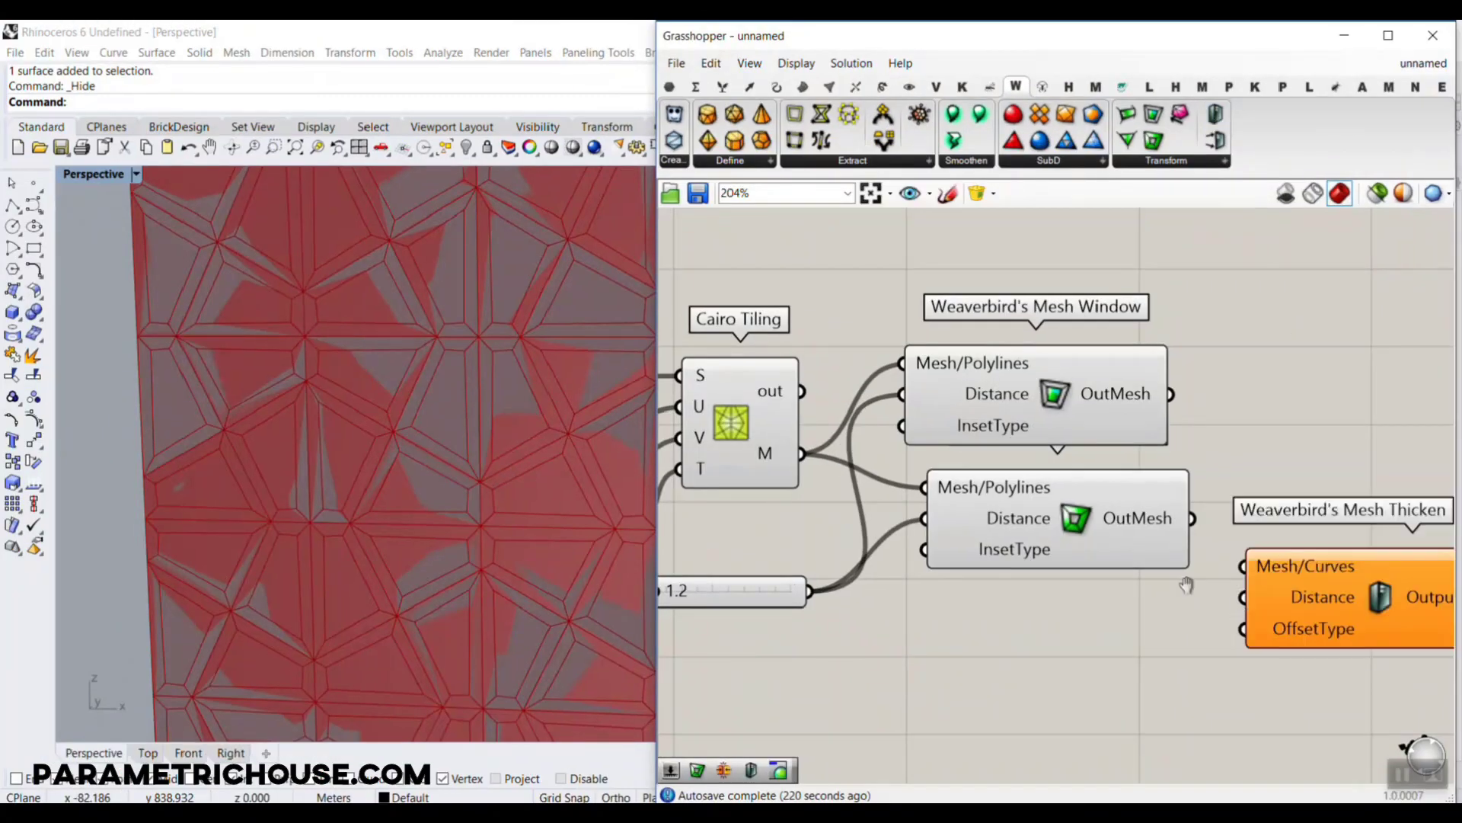
pyautogui.moveTo(1186, 585); pyautogui.dragTo(1049, 555, button='right')
pyautogui.moveTo(1056, 489); pyautogui.dragTo(1107, 535)
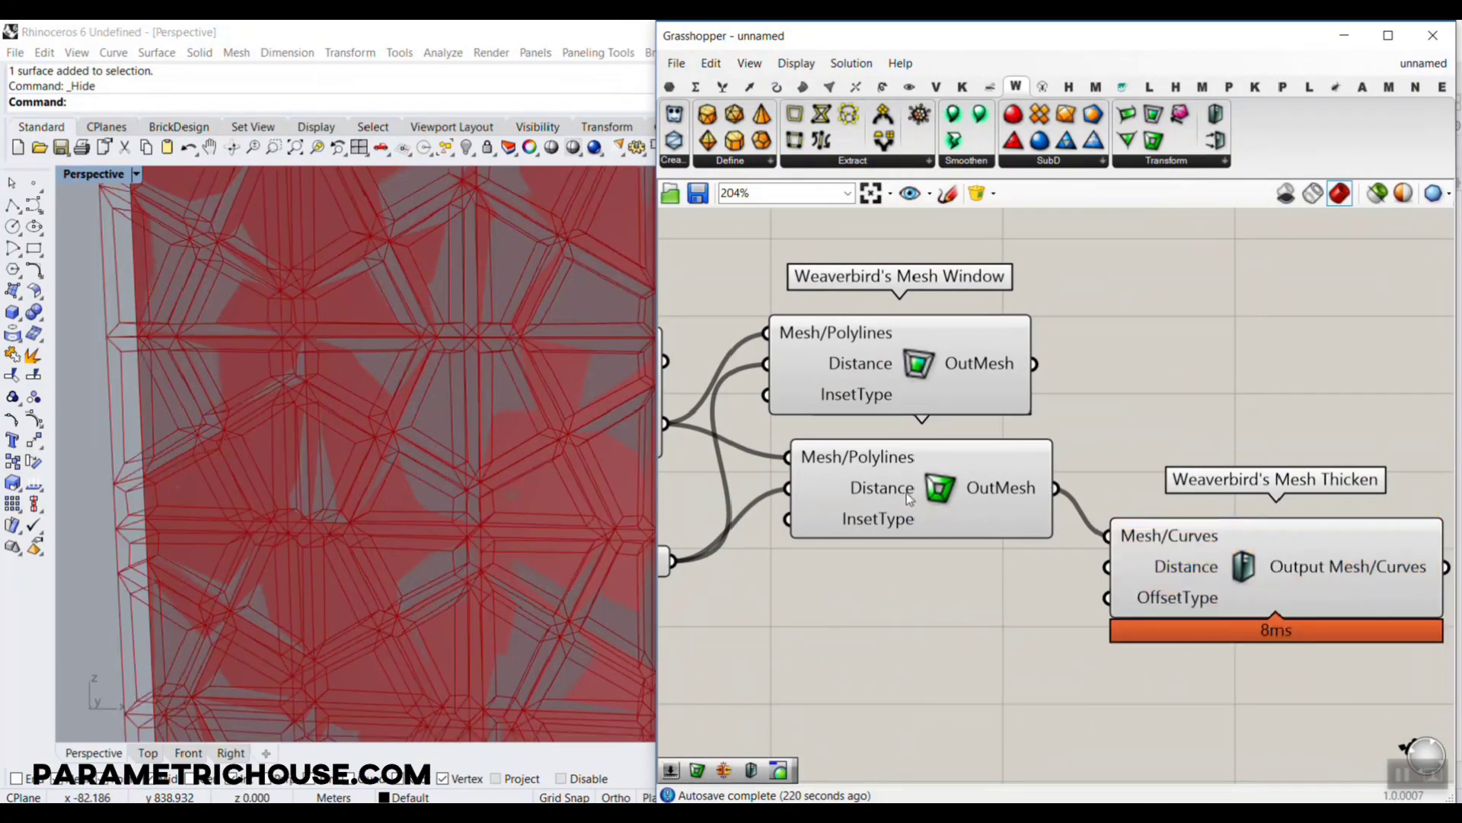
# Step: Create a 1.2 number slider, connect it to Mesh Thicken's Distance input, and raise it to 2.4
pyautogui.doubleClick(904, 610)
pyautogui.write('1.2')
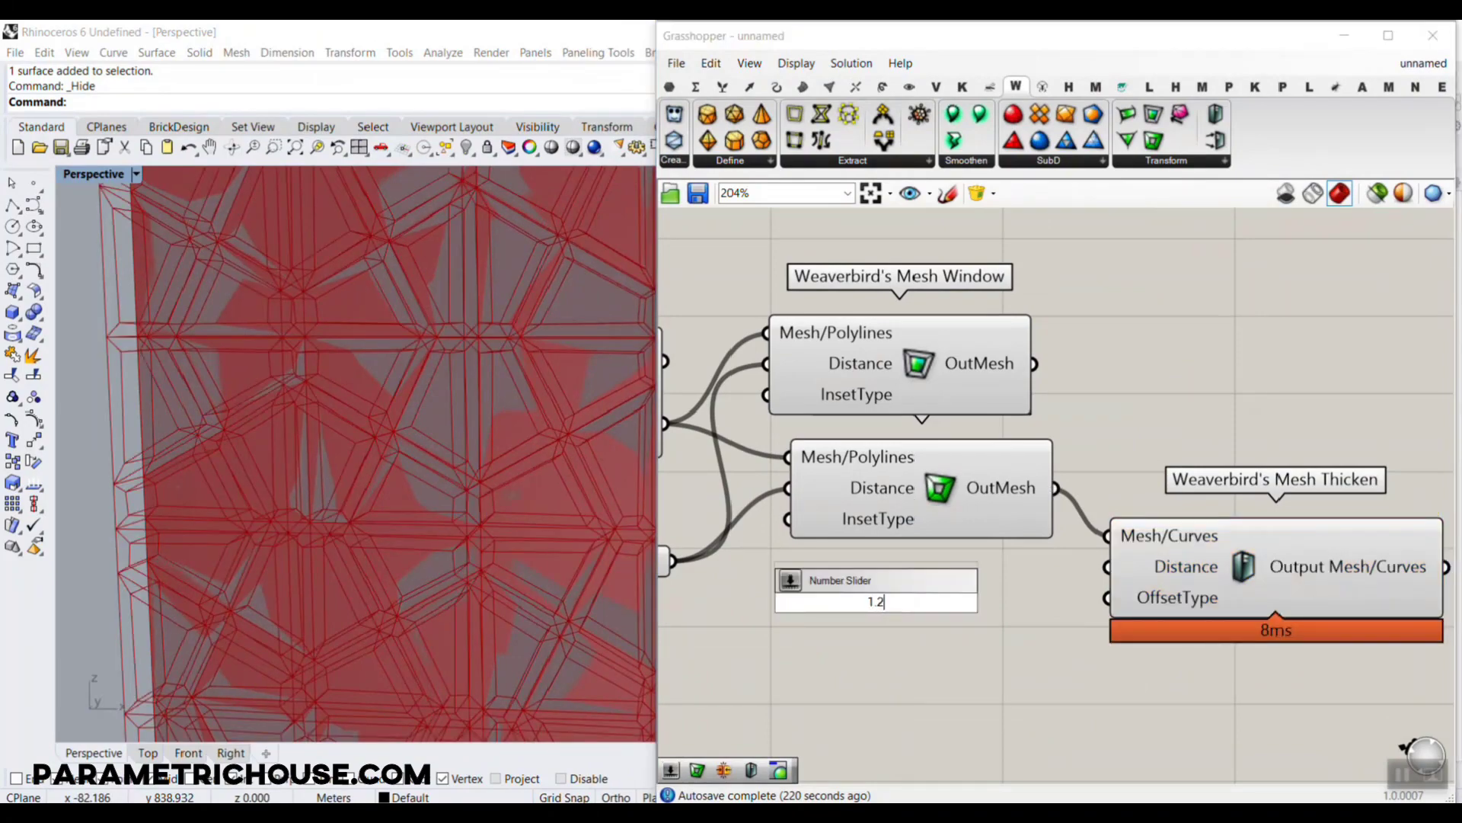
pyautogui.press('Return')
pyautogui.moveTo(1035, 601); pyautogui.dragTo(1107, 566)
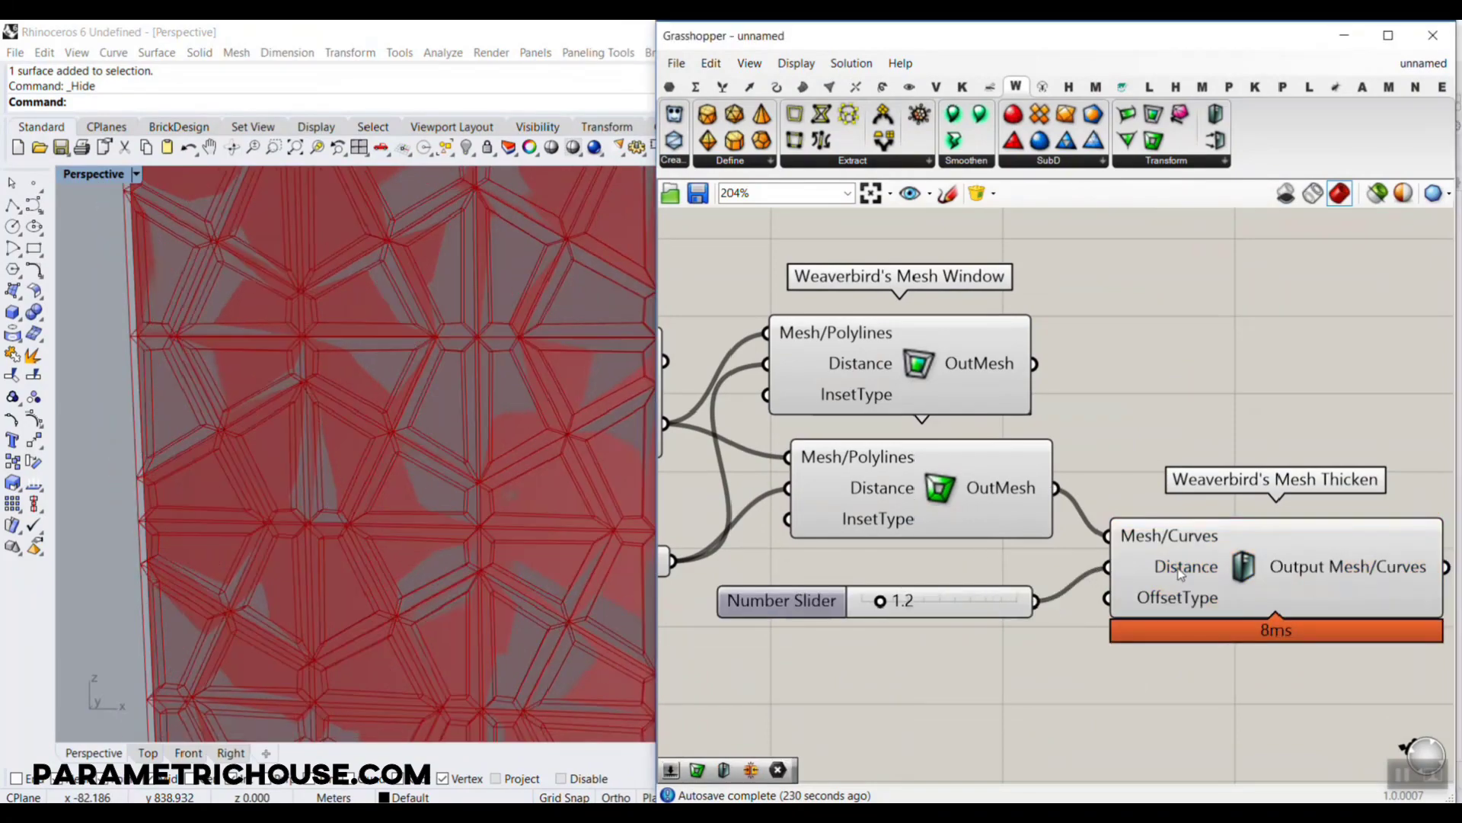
pyautogui.moveTo(880, 600); pyautogui.dragTo(898, 600)
# Step: Bake the Mesh Thicken output to Layer 01
pyautogui.scroll(-8, 453, 501)
pyautogui.moveTo(453, 502)
pyautogui.mouseDown(button='right')
pyautogui.moveTo(388, 467)
pyautogui.moveTo(460, 434)
pyautogui.moveTo(434, 376)
pyautogui.moveTo(441, 515)
pyautogui.mouseUp(button='right')
pyautogui.scroll(-2, 434, 375)
pyautogui.moveTo(1133, 481); pyautogui.dragTo(854, 408, button='right')
pyautogui.rightClick(1086, 498)
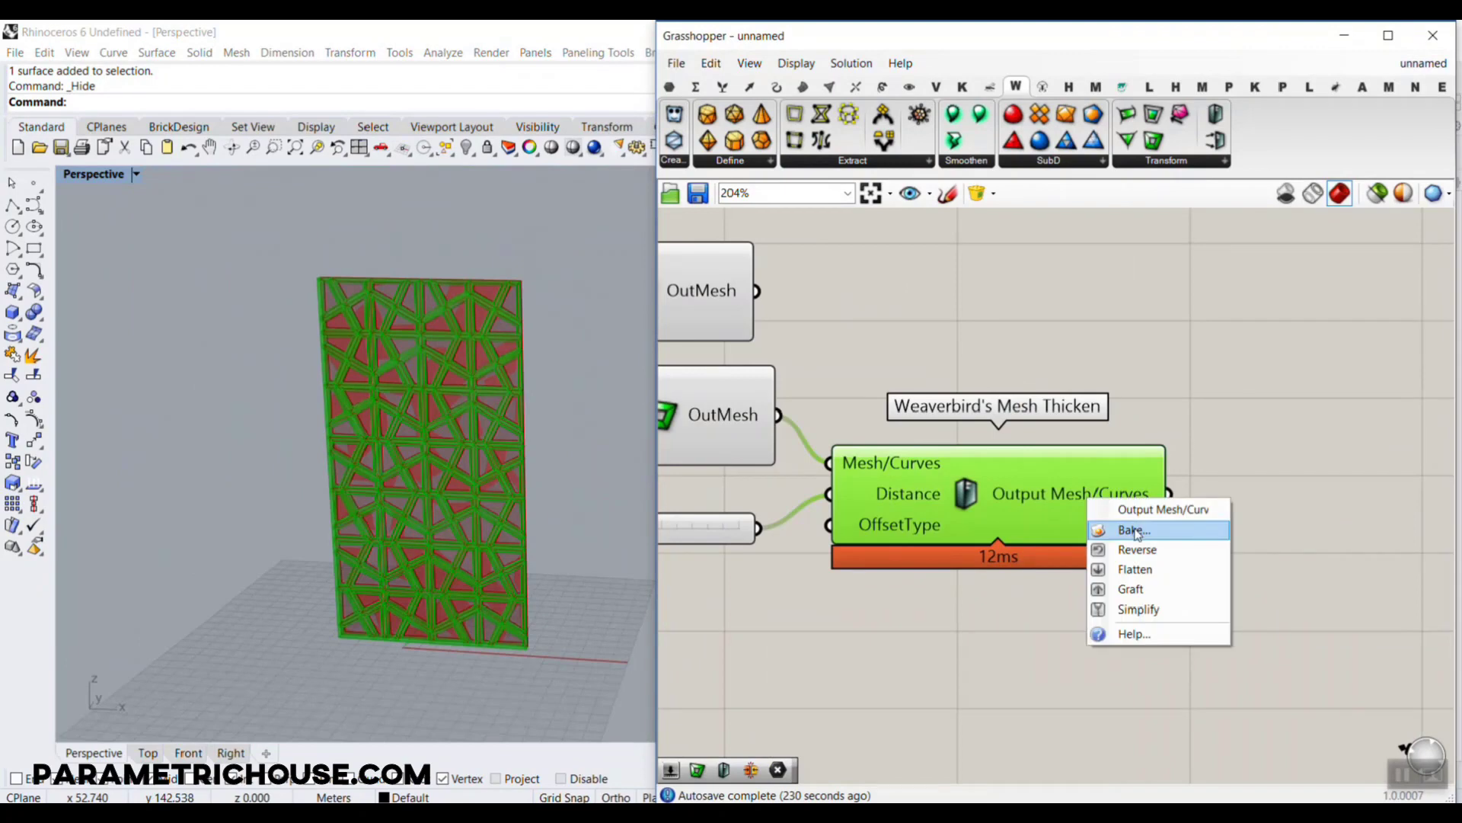
pyautogui.click(1128, 531)
pyautogui.click(1114, 402)
pyautogui.click(1151, 702)
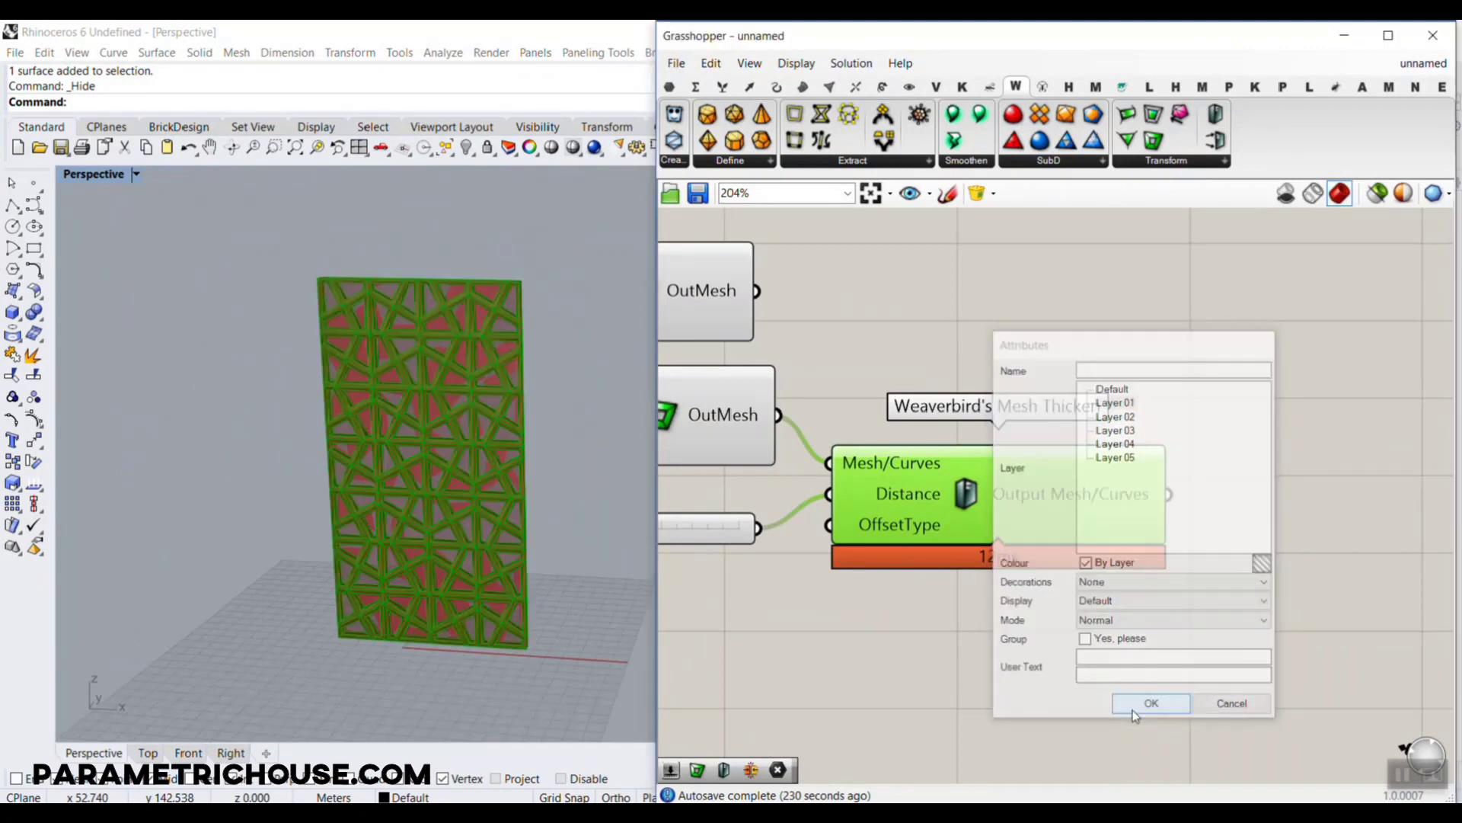
# Step: Bake the Mesh Window's OutMesh to a separate layer that is coloured purple
pyautogui.moveTo(791, 396); pyautogui.dragTo(864, 411, button='right')
pyautogui.rightClick(776, 306)
pyautogui.click(838, 345)
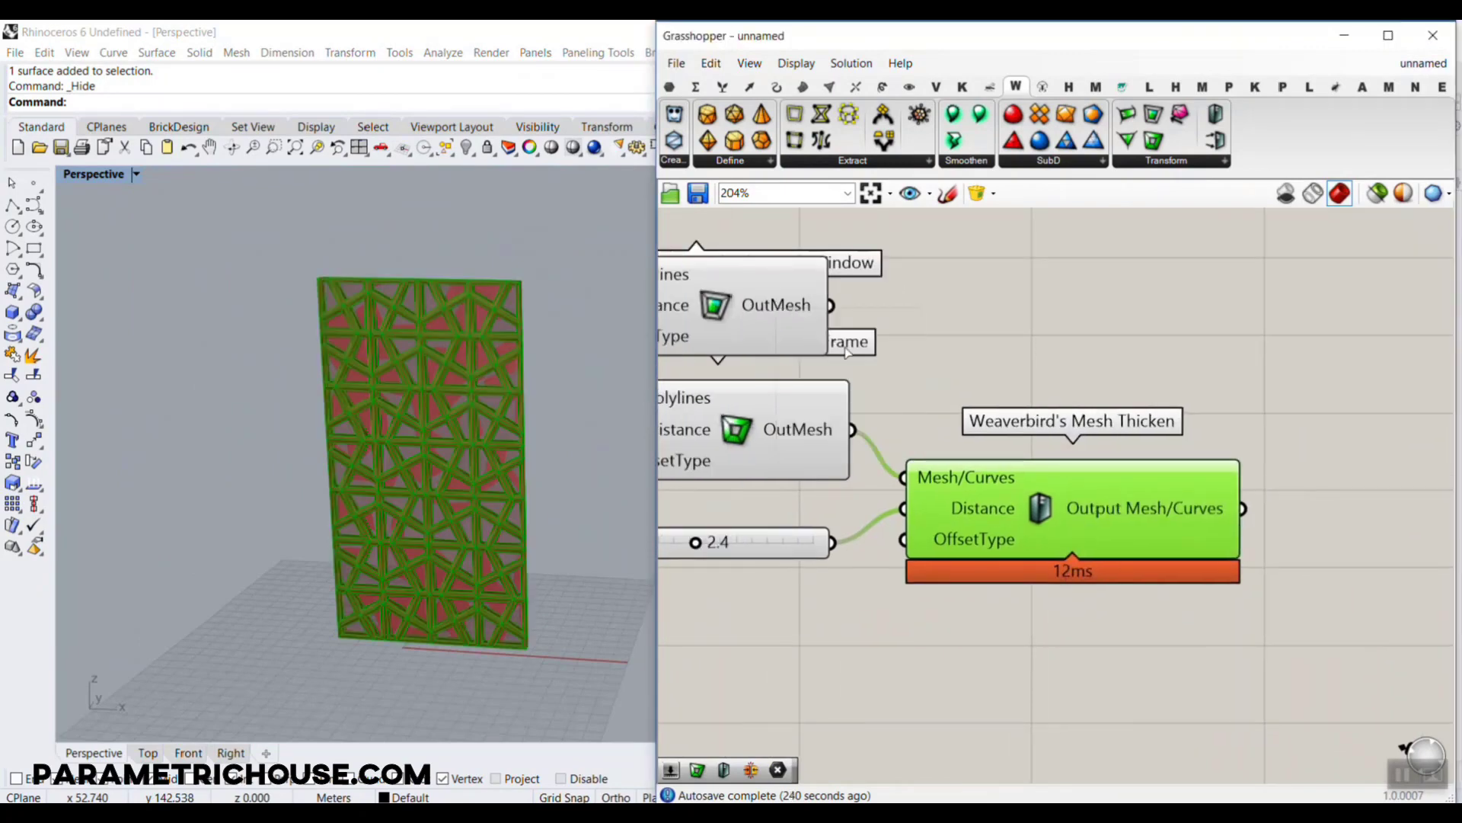
pyautogui.click(827, 241)
pyautogui.click(851, 517)
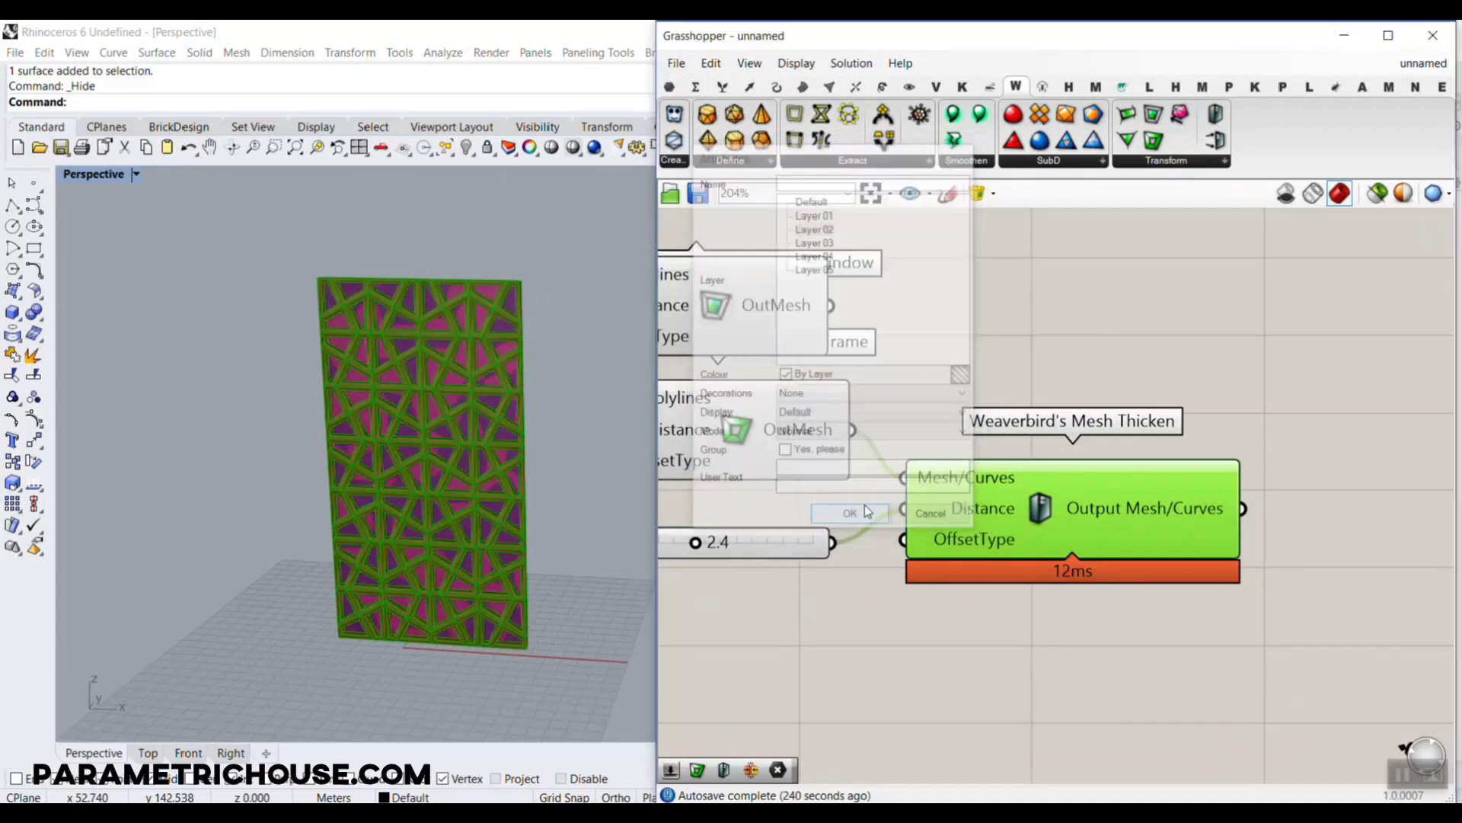
# Step: Minimise Grasshopper and examine the baked frame and window meshes in Rhino's perspective view, from the whole panel to close-up joints
pyautogui.click(1344, 35)
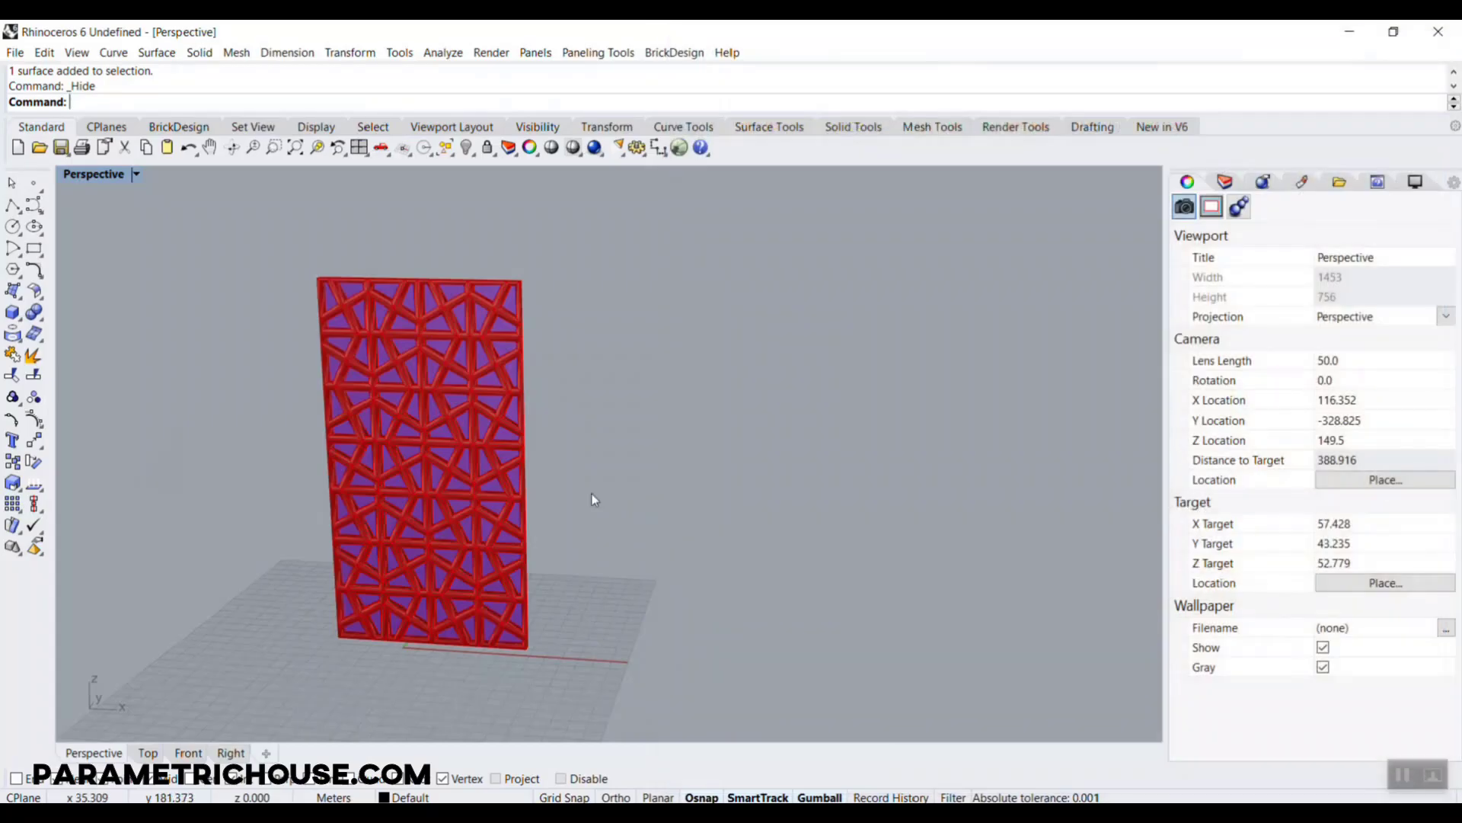
pyautogui.scroll(3, 434, 509)
pyautogui.scroll(-2, 446, 499)
pyautogui.moveTo(467, 473); pyautogui.dragTo(414, 483, button='right')
pyautogui.scroll(6, 450, 415)
pyautogui.scroll(3, 427, 434)
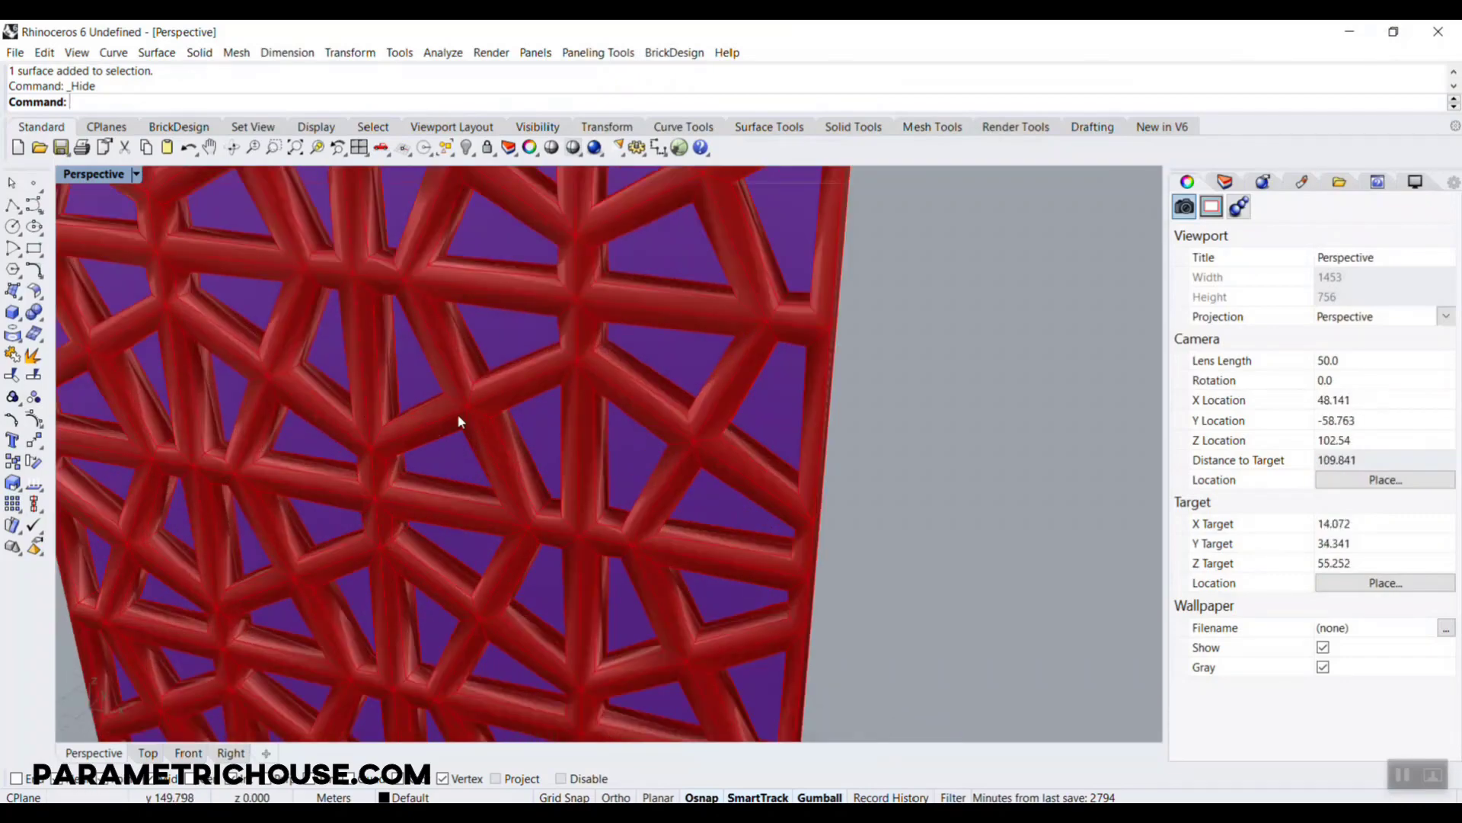
pyautogui.click(767, 494)
pyautogui.click(855, 481)
pyautogui.scroll(-2, 854, 481)
pyautogui.moveTo(854, 481); pyautogui.dragTo(699, 514, button='right')
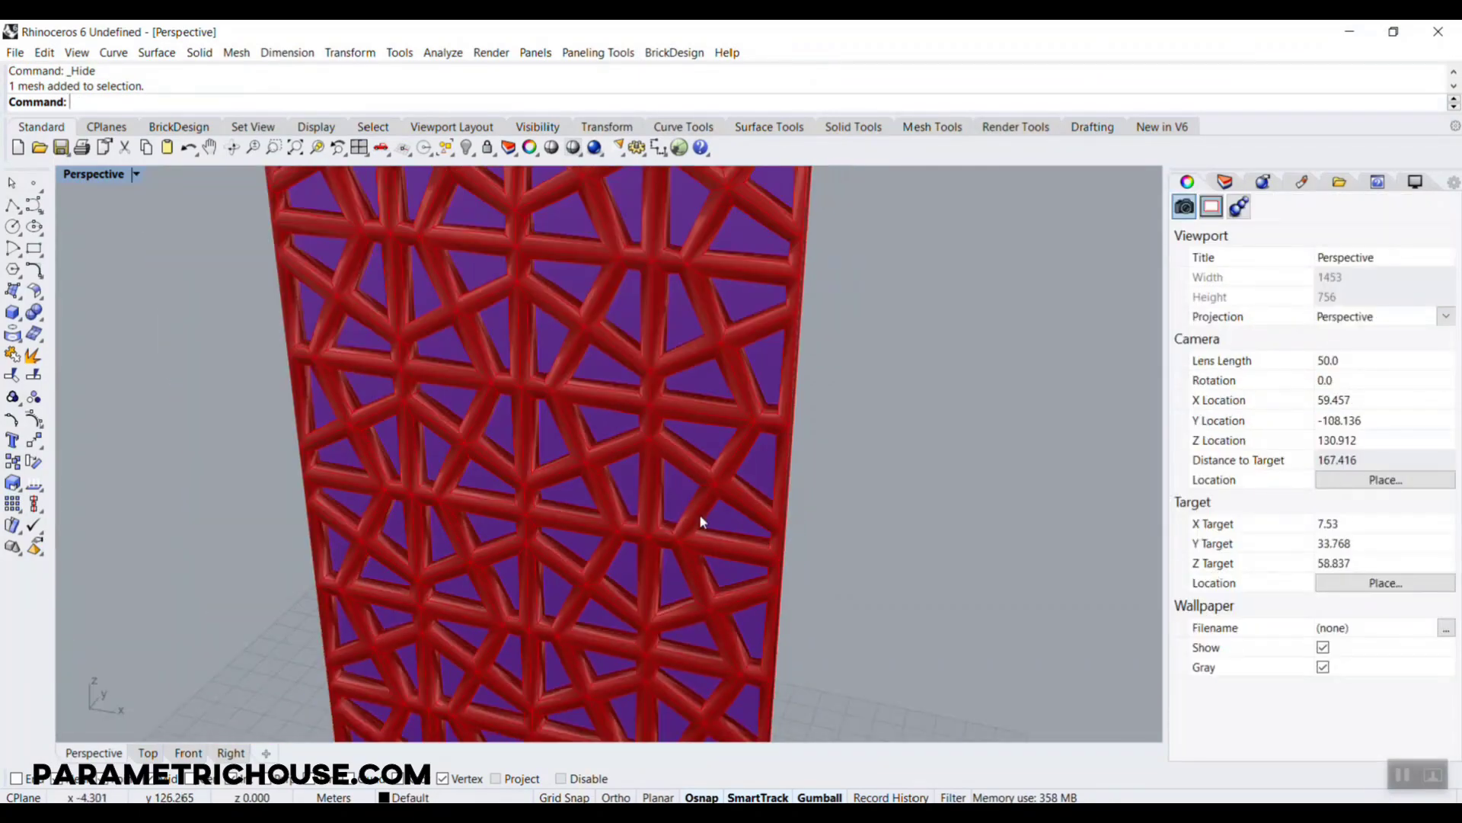
pyautogui.moveTo(546, 592); pyautogui.dragTo(543, 500, button='right')
pyautogui.scroll(-6, 594, 397)
pyautogui.scroll(3, 519, 591)
pyautogui.moveTo(519, 591); pyautogui.dragTo(435, 456, button='right')
pyautogui.scroll(5, 587, 480)
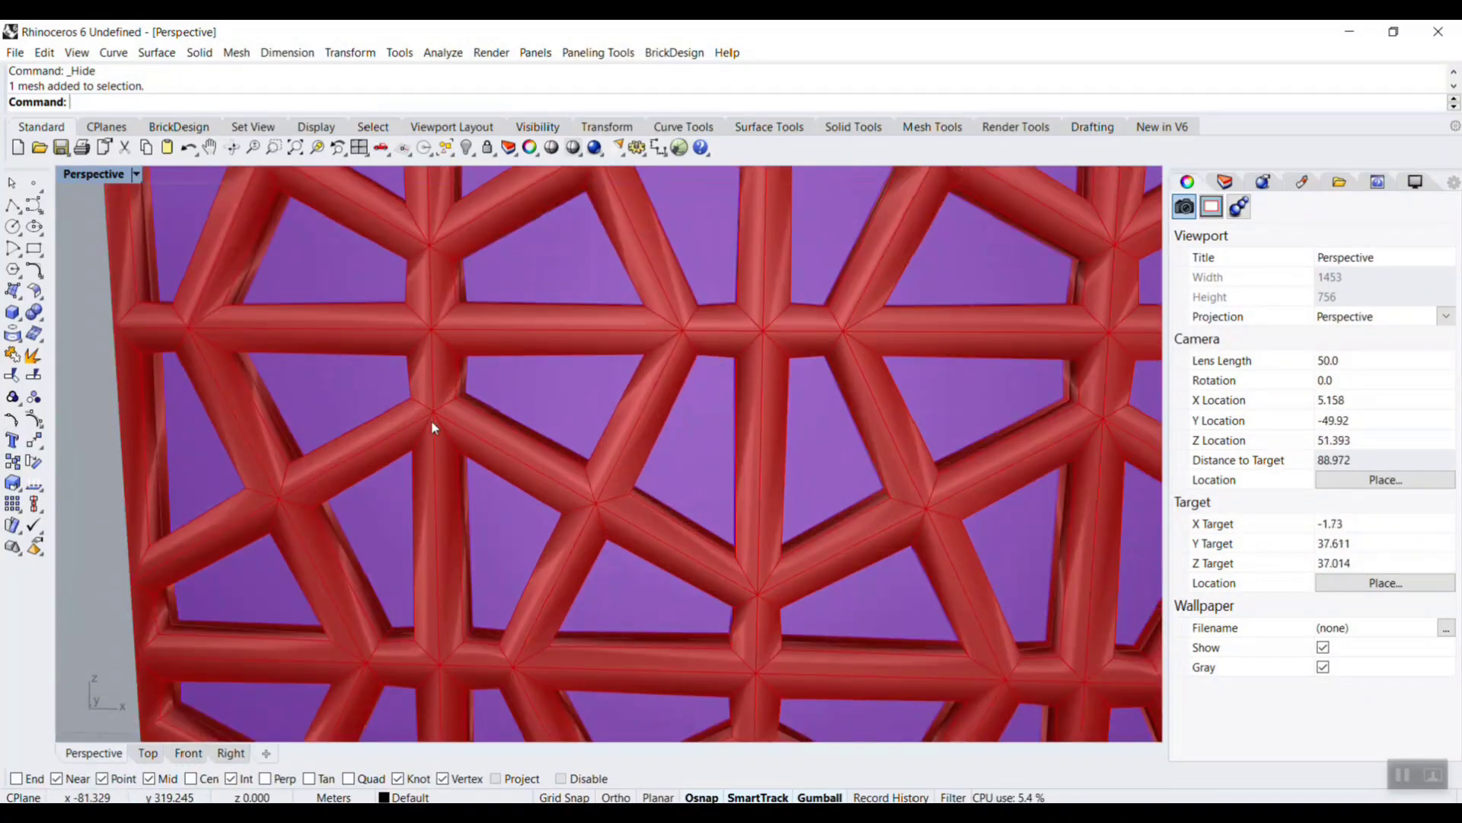
pyautogui.scroll(-4, 470, 436)
pyautogui.scroll(-5, 647, 420)
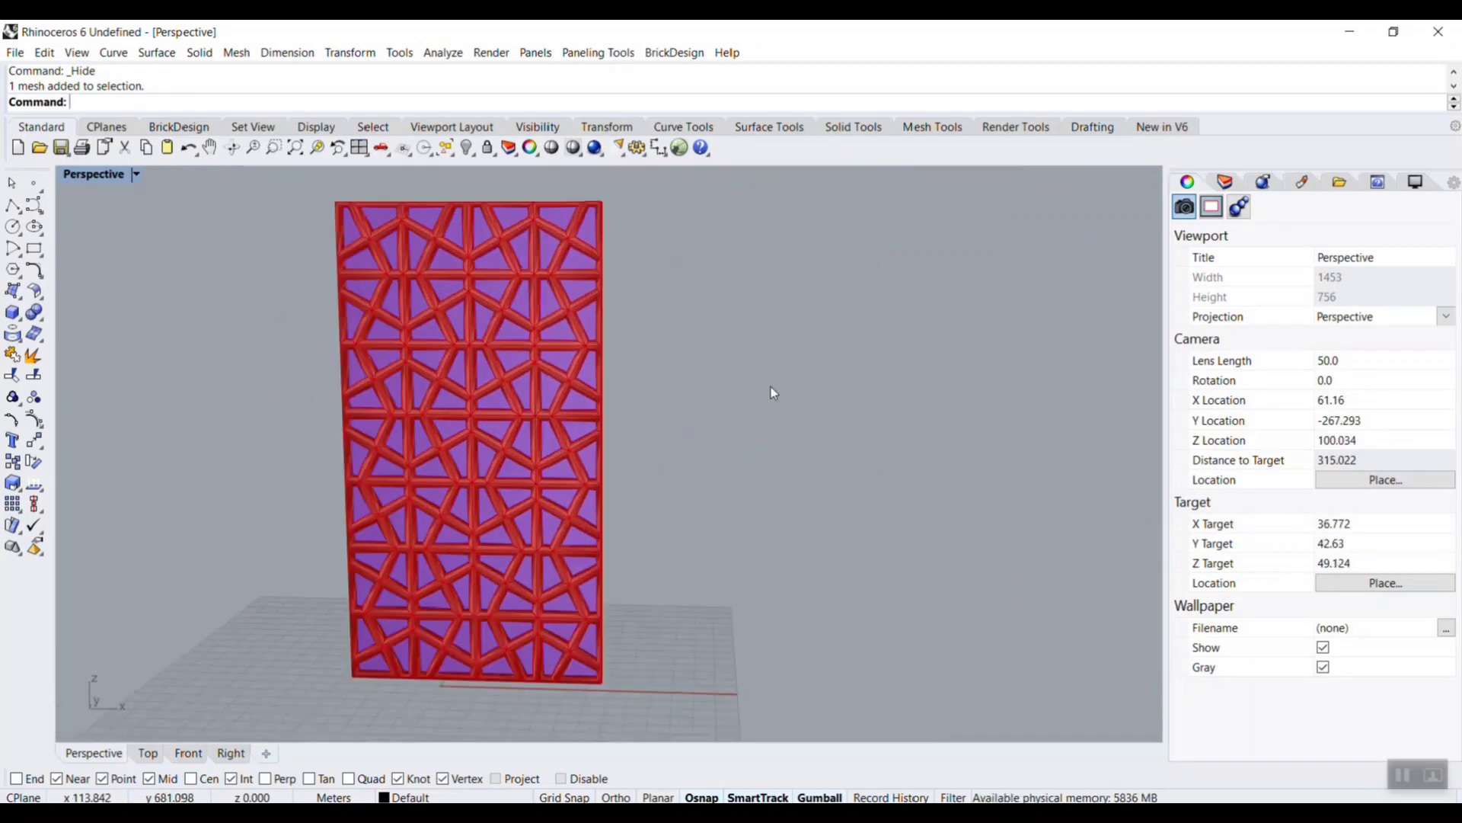
pyautogui.scroll(10, 421, 421)
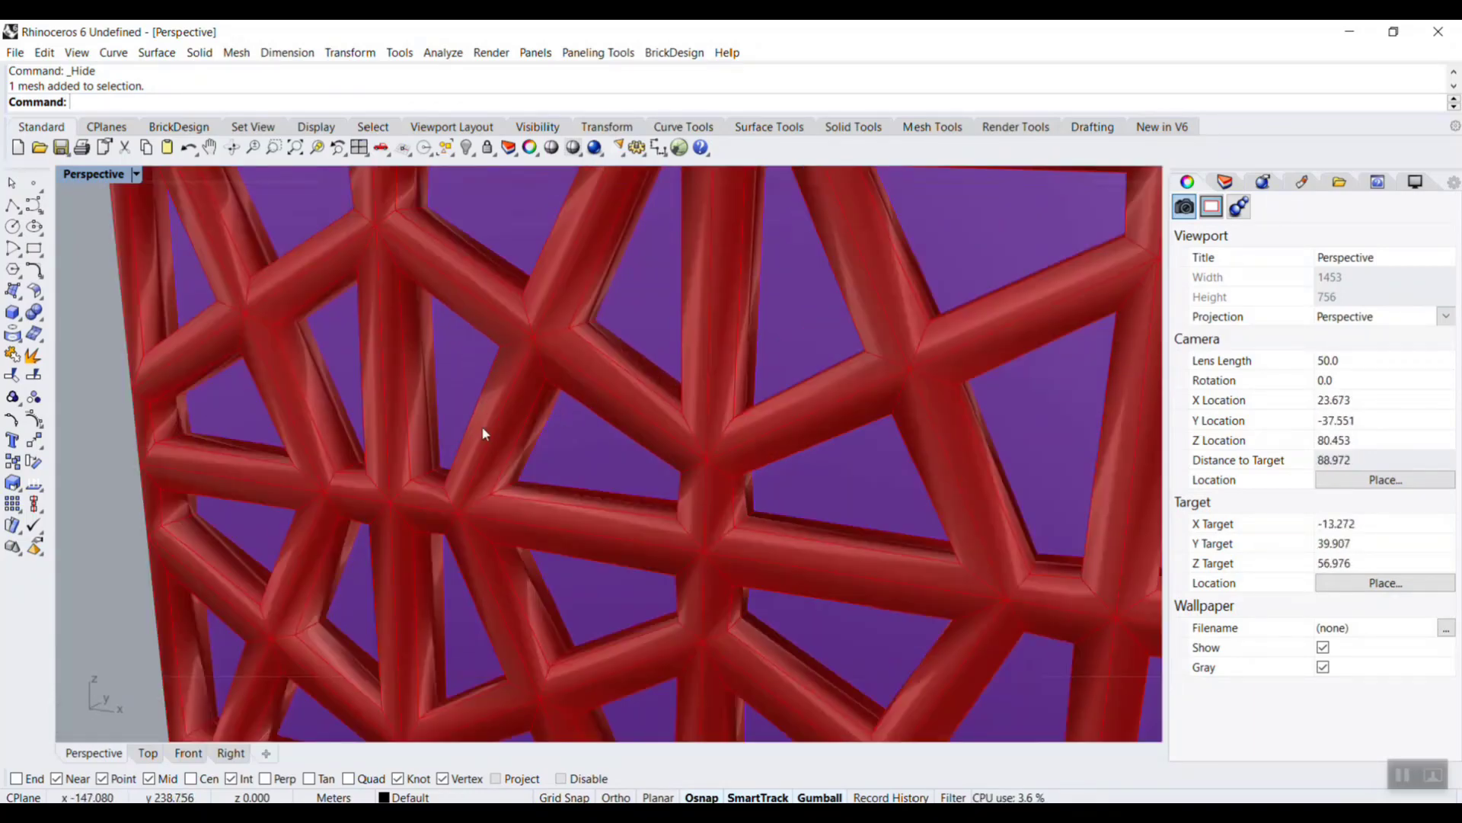
pyautogui.scroll(-2, 483, 433)
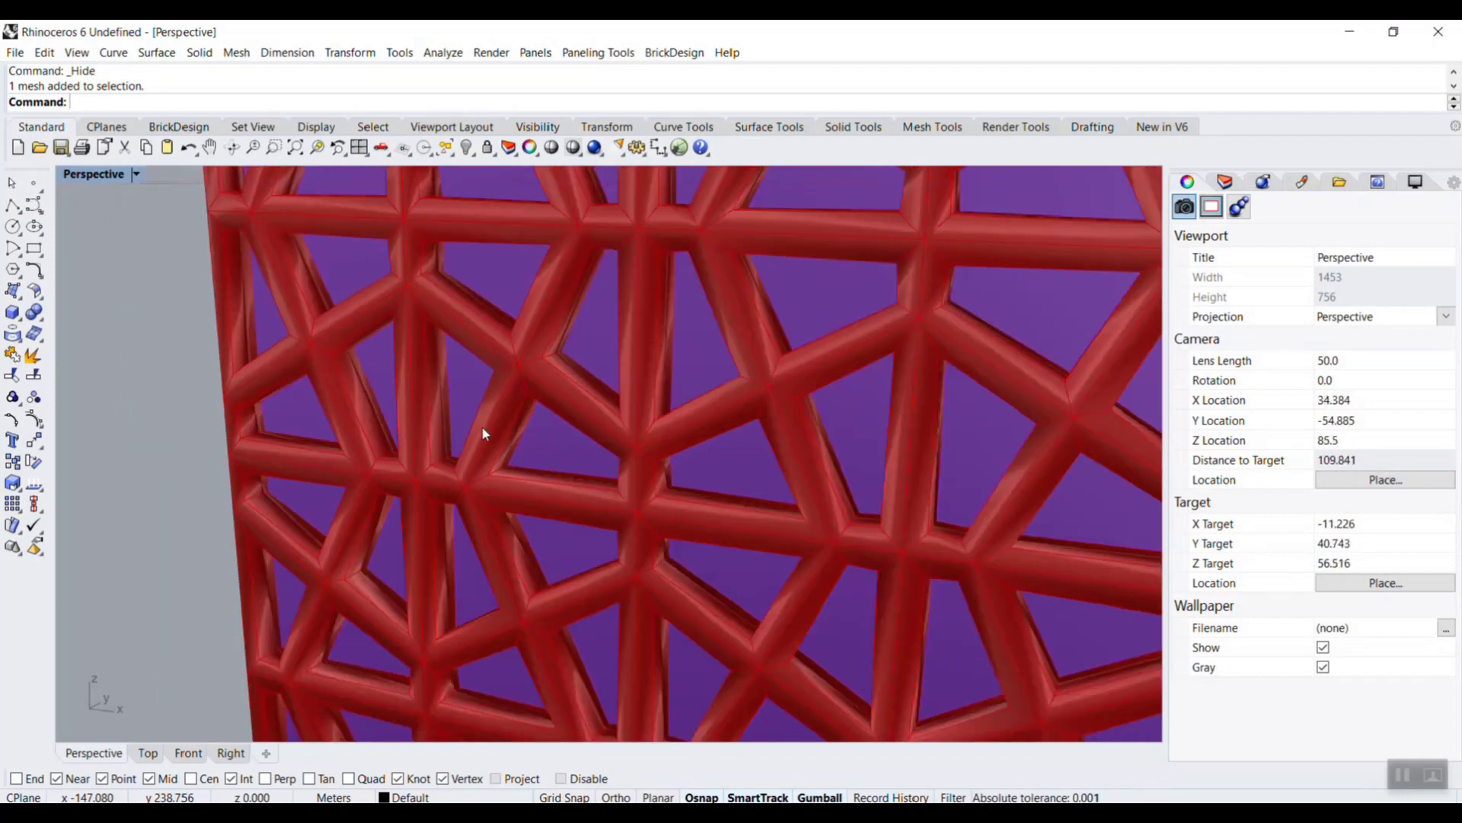
# Step: Inspect the finished red frame and purple window infill of the tessellation panel, both as a whole and up close
pyautogui.scroll(-2, 483, 431)
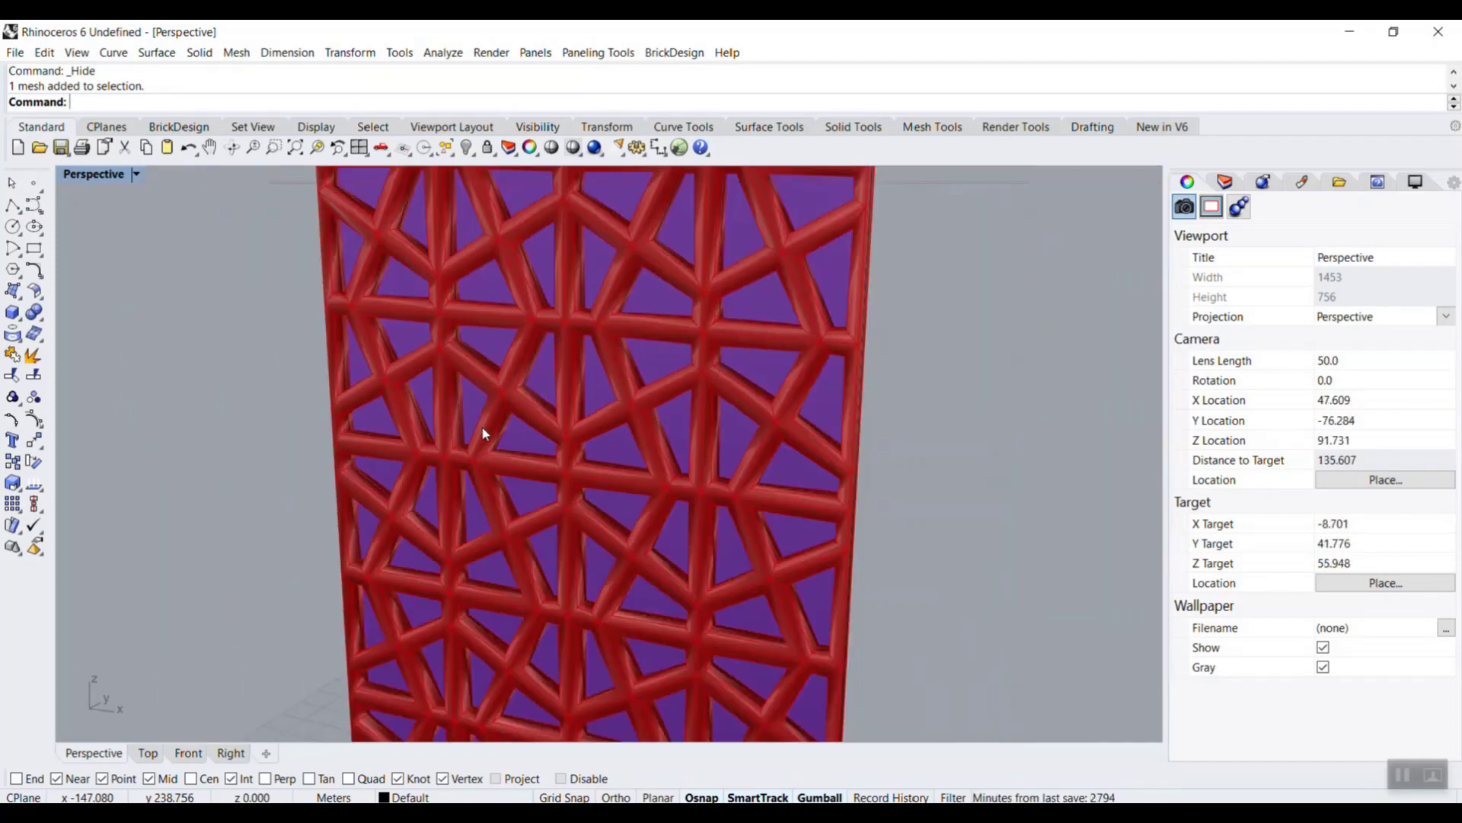
pyautogui.scroll(-4, 481, 427)
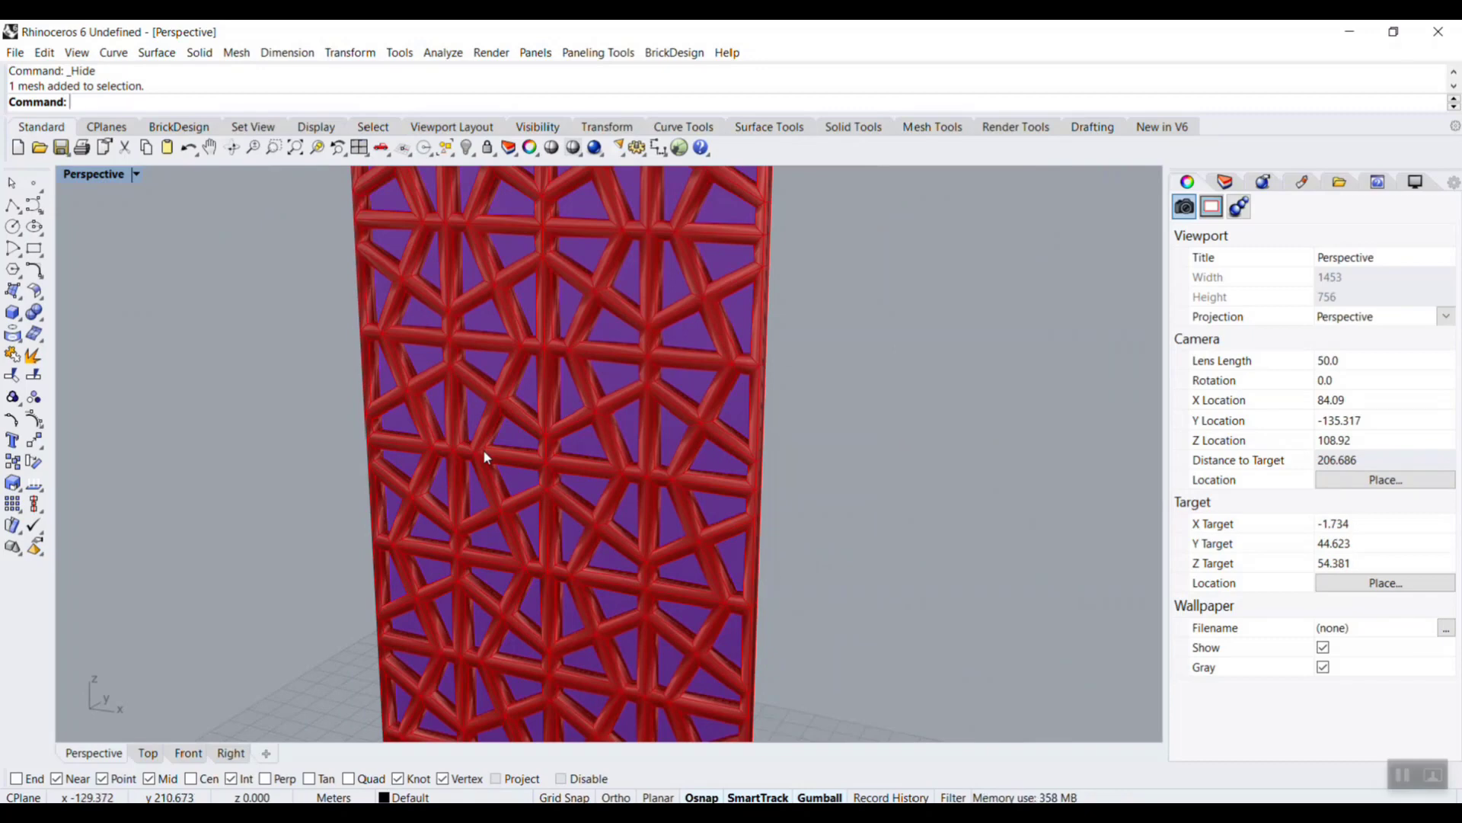
pyautogui.scroll(4, 486, 441)
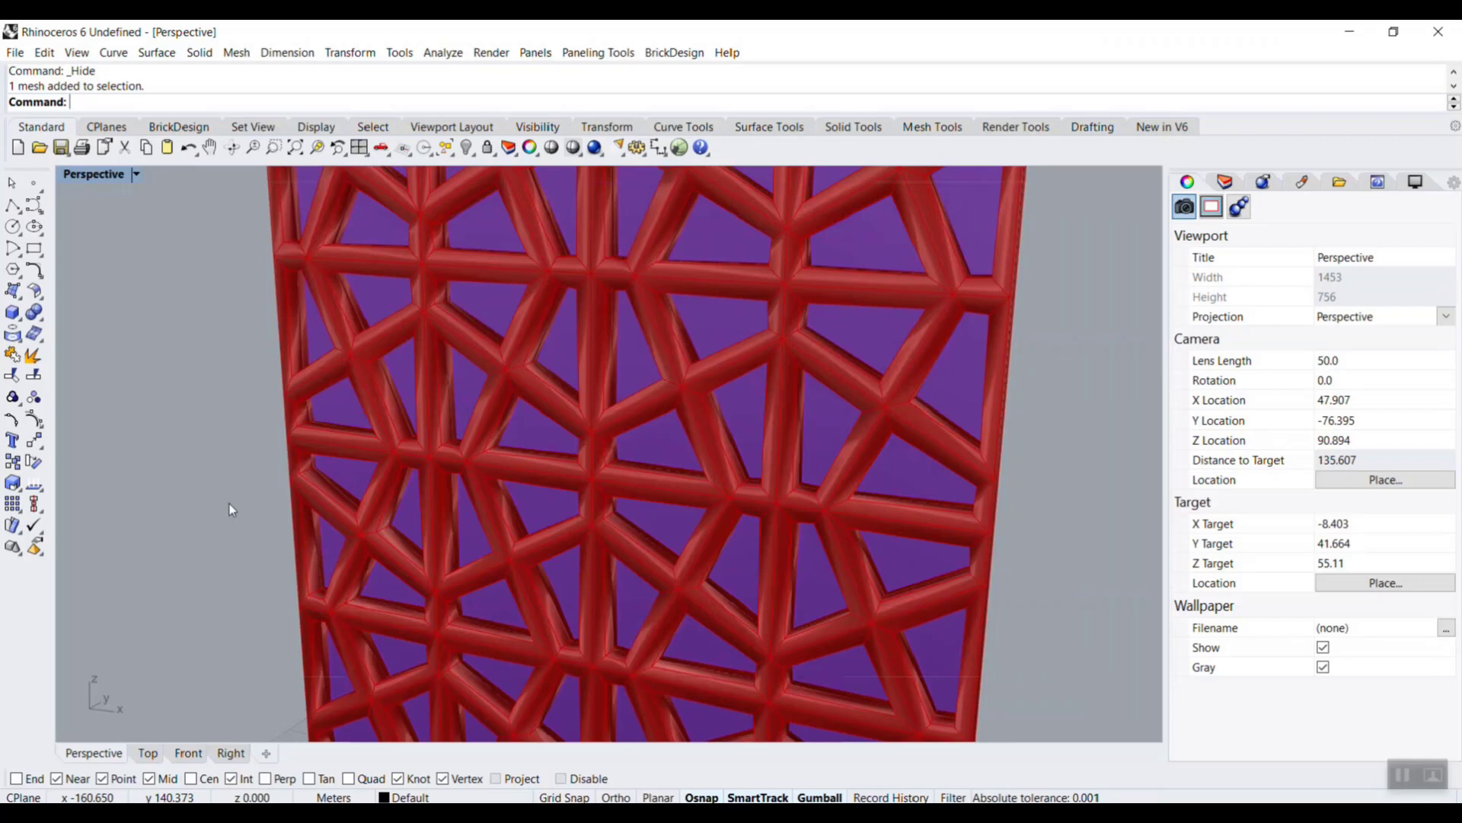
pyautogui.scroll(-5, 230, 495)
pyautogui.keyDown('shift'); pyautogui.moveTo(230, 495); pyautogui.dragTo(323, 463, button='right'); pyautogui.keyUp('shift')
pyautogui.scroll(-2, 322, 464)
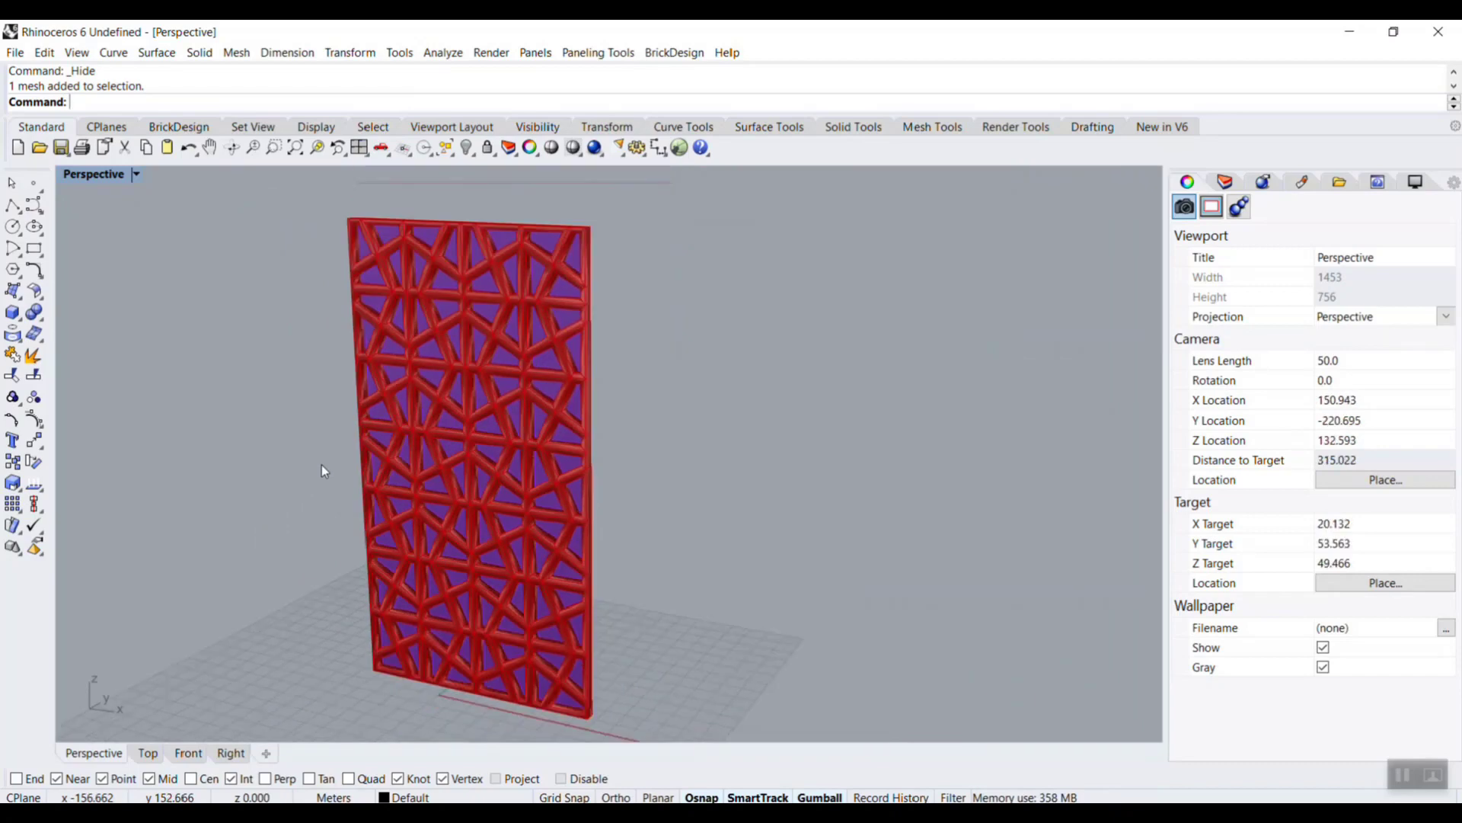
pyautogui.scroll(4, 318, 495)
pyautogui.scroll(4, 315, 518)
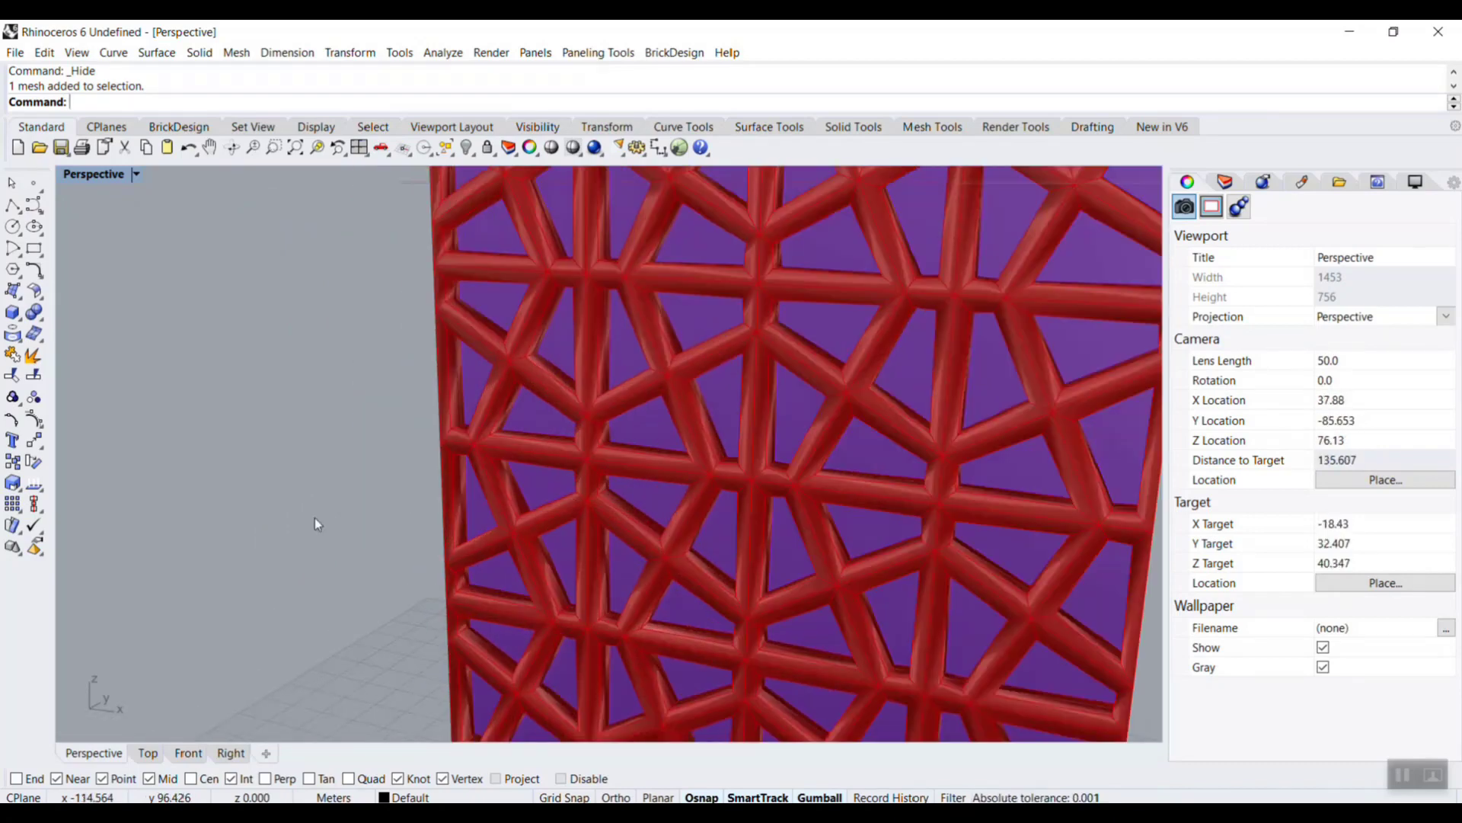
pyautogui.scroll(-4, 312, 519)
pyautogui.scroll(-2, 312, 520)
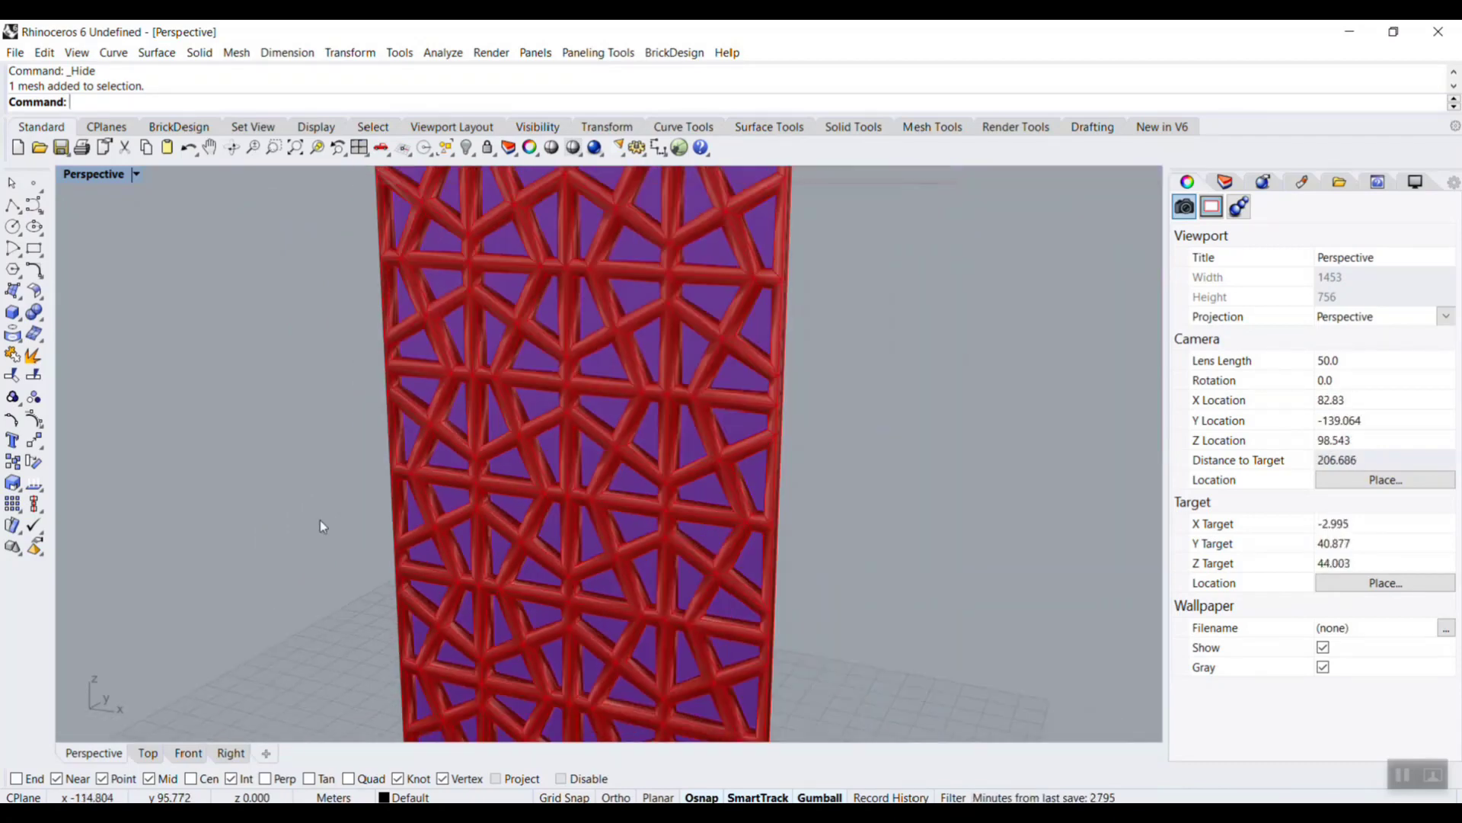